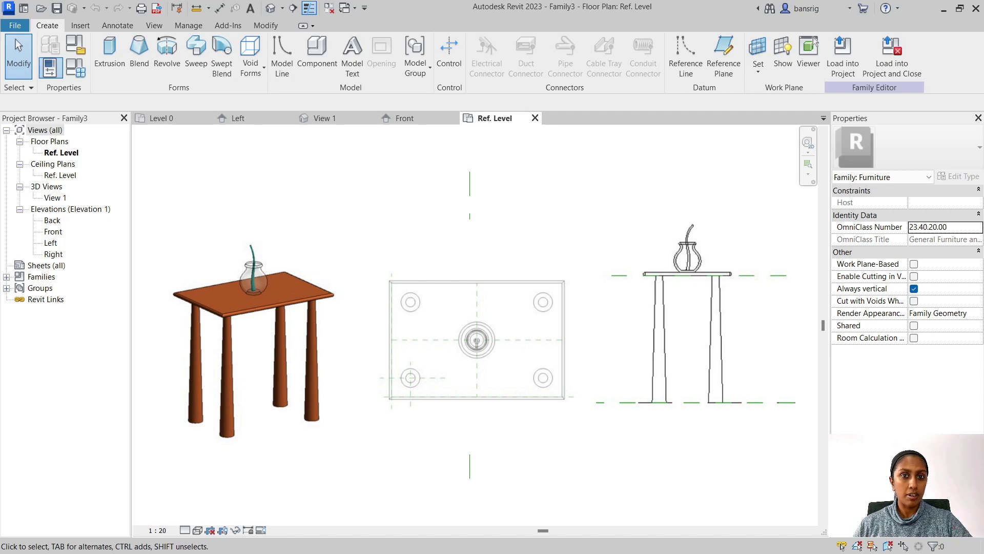
- In the Left elevation, draw a horizontal reference plane above the Ref. Level
left_click(51, 243)
double_click(52, 243)
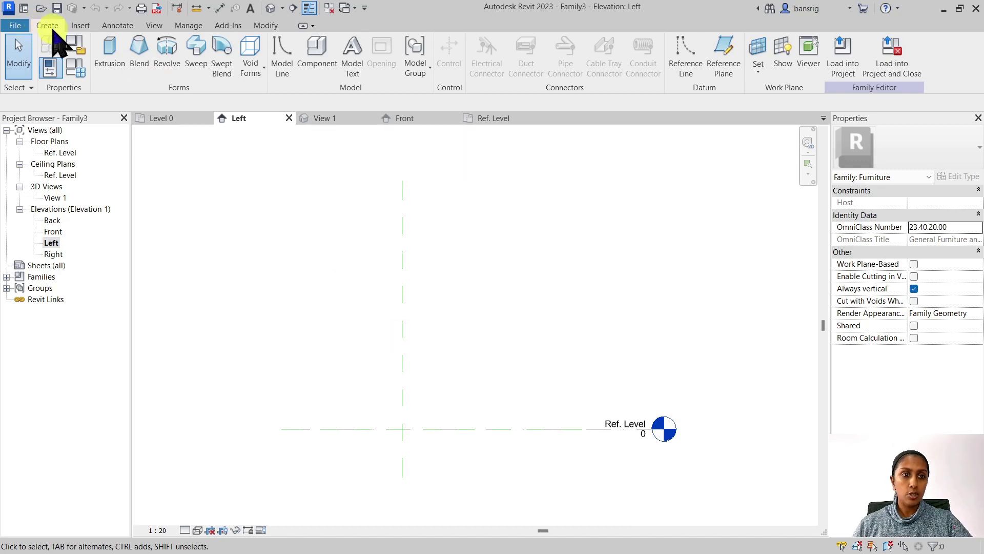
left_click(718, 61)
left_click(274, 303)
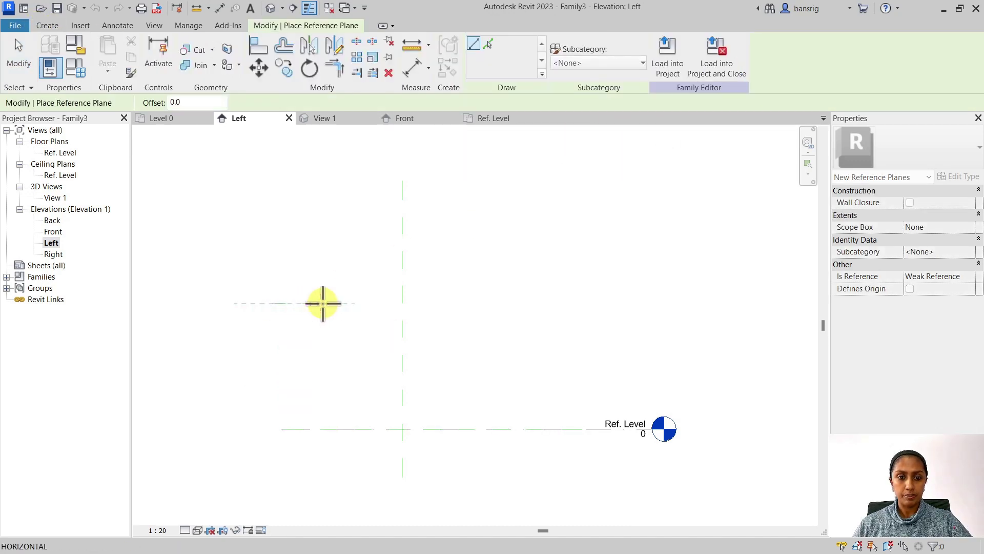
left_click(654, 303)
key("Escape")
key("Escape")
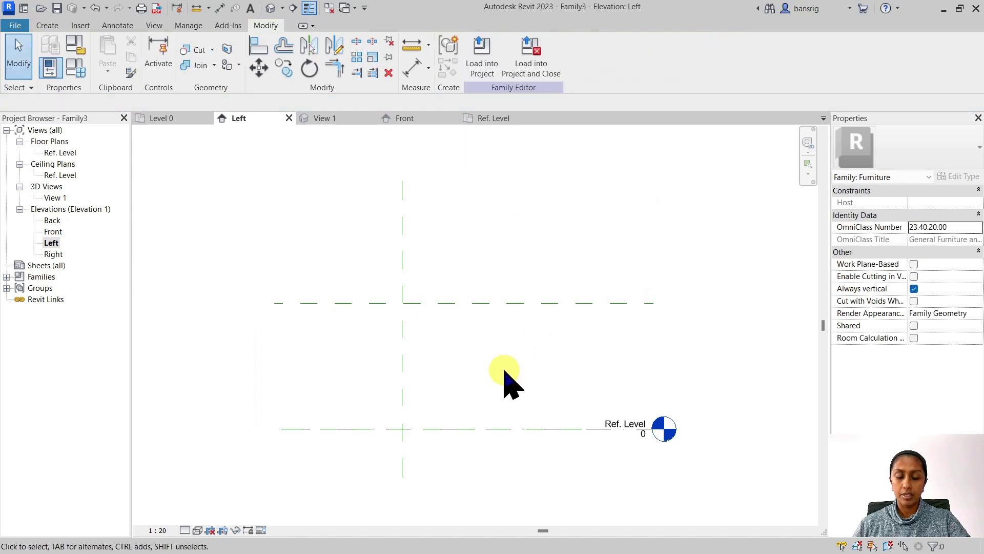
- Add an aligned dimension of 1227 from the Ref. Level to the new plane
left_click(106, 26)
left_click(58, 51)
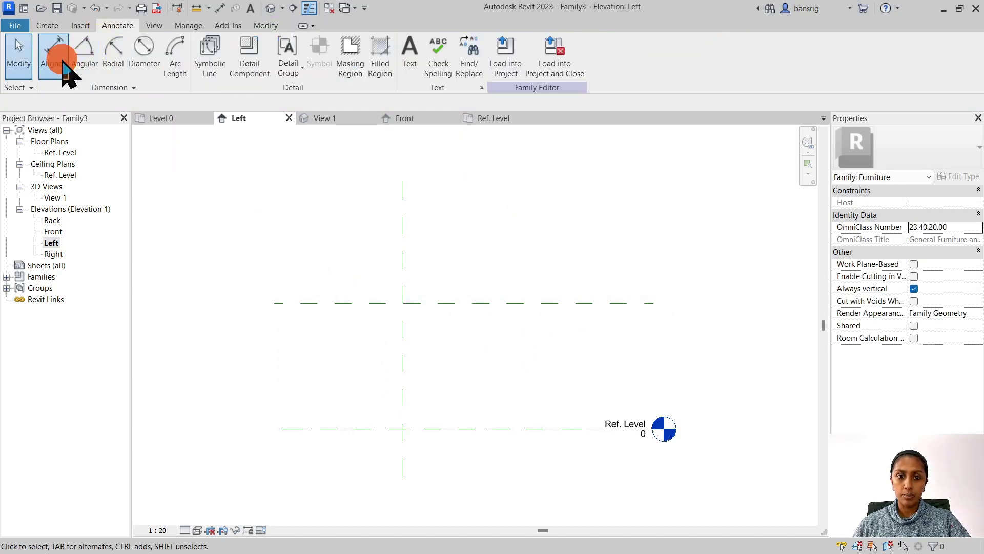
left_click(338, 428)
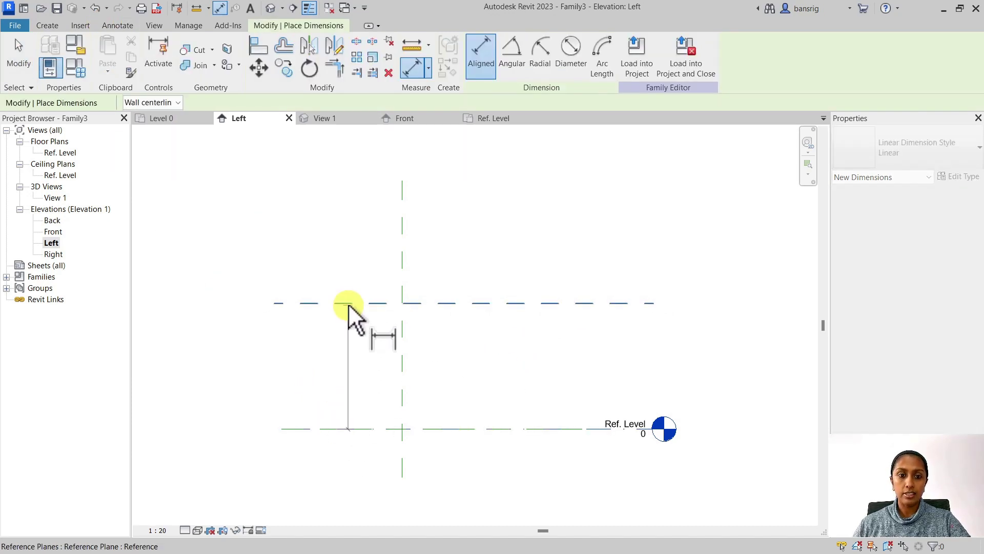
left_click(345, 303)
left_click(359, 390)
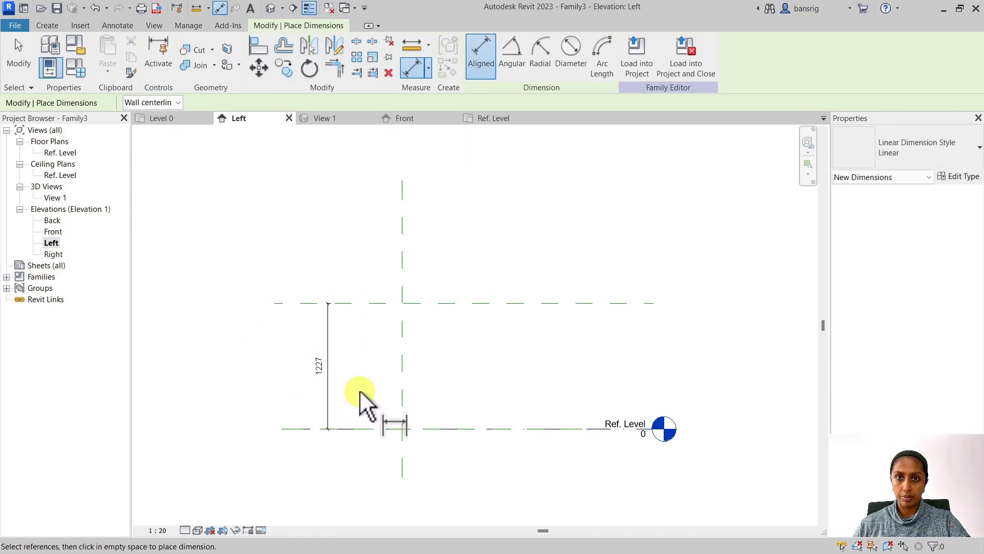
key("Escape")
key("Escape")
- Name the new reference plane 'Table Top'
left_click(504, 304)
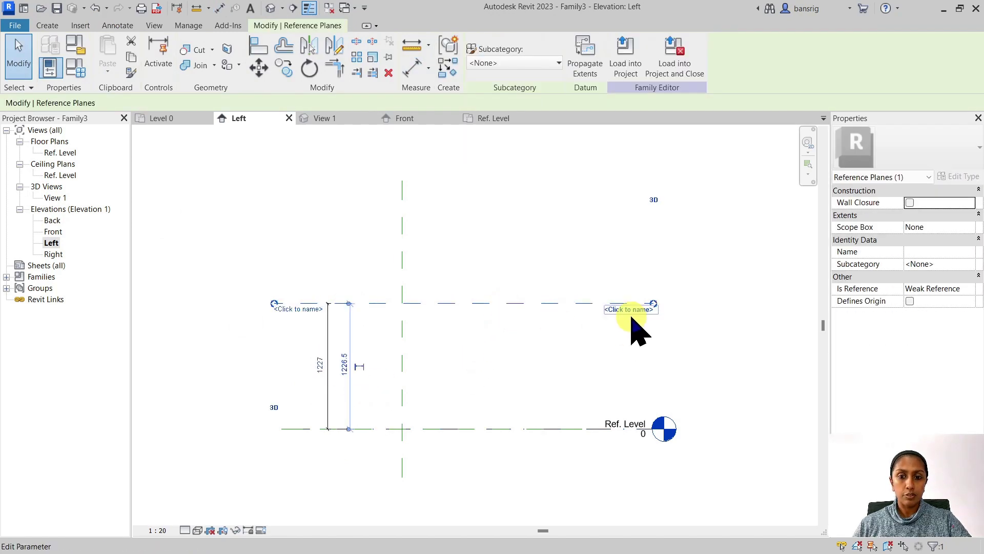
type("Tab")
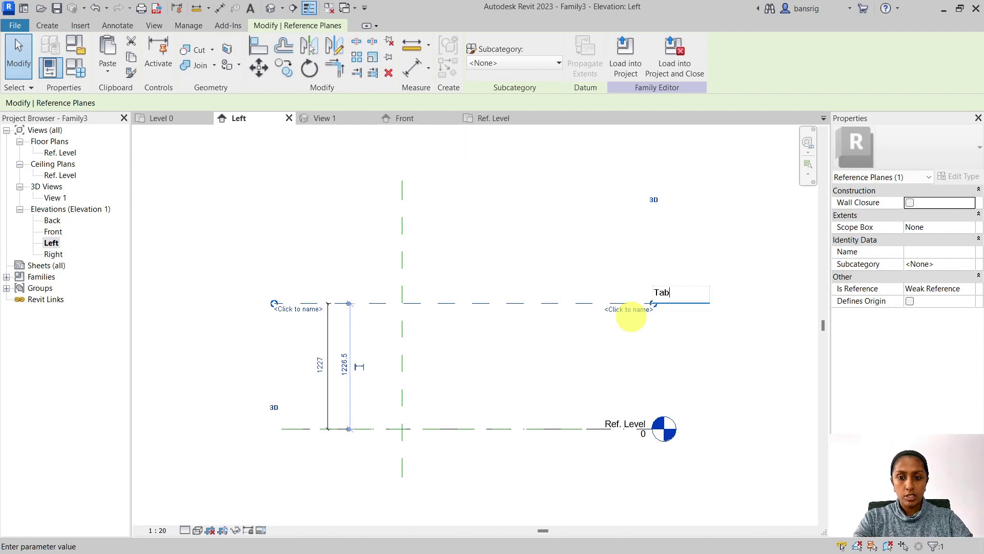
type("le Top")
key("Return")
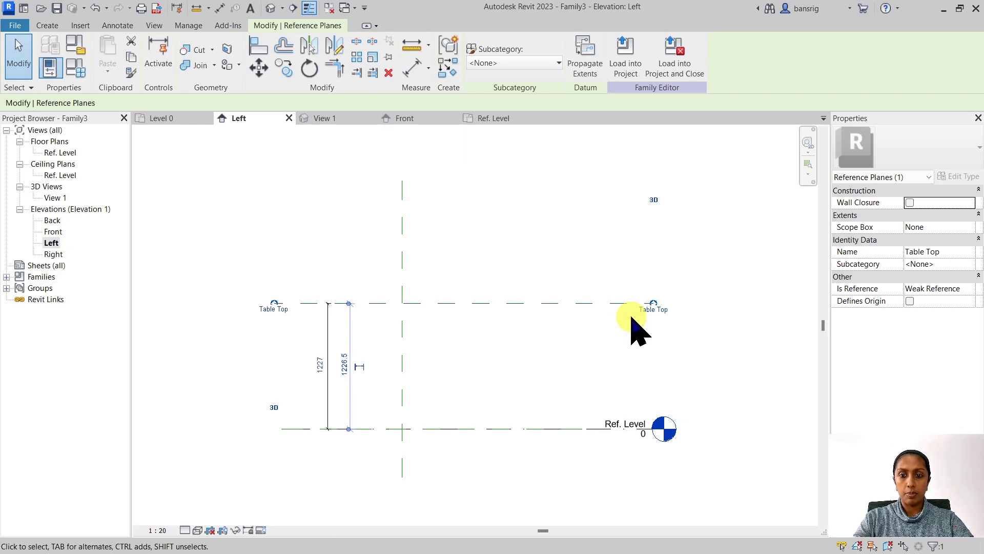
left_click(603, 351)
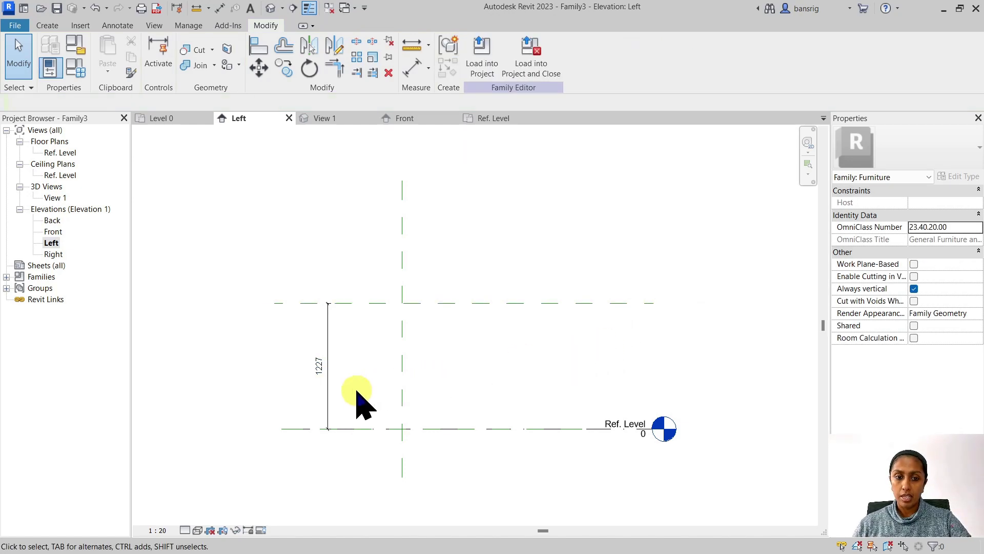
left_click(325, 331)
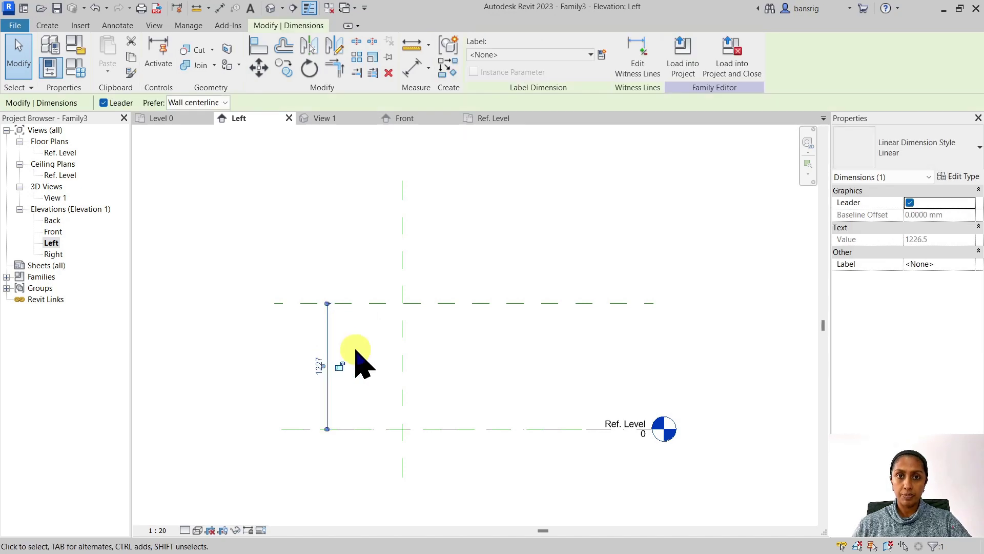
- Label the 1227 dimension with a new Height parameter
left_click(603, 54)
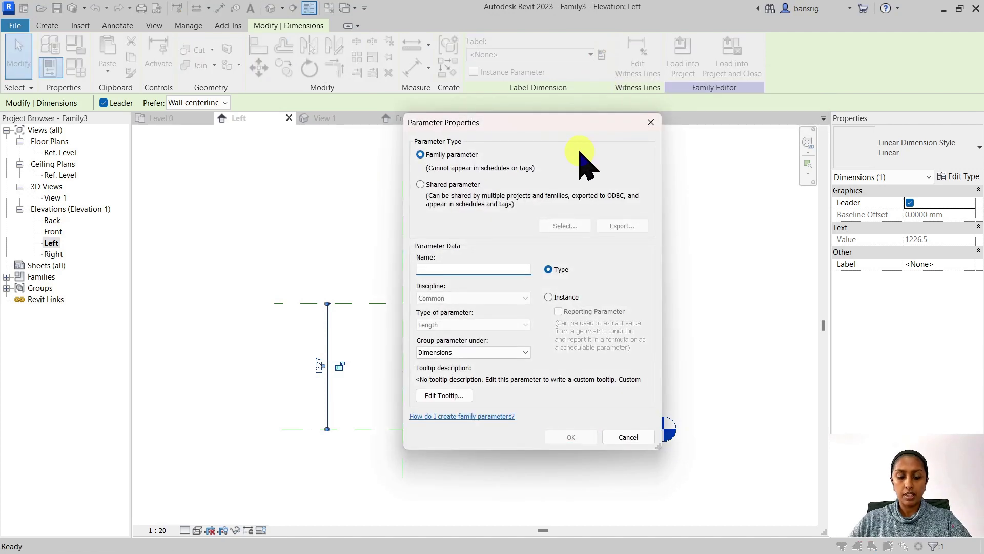
type("Height")
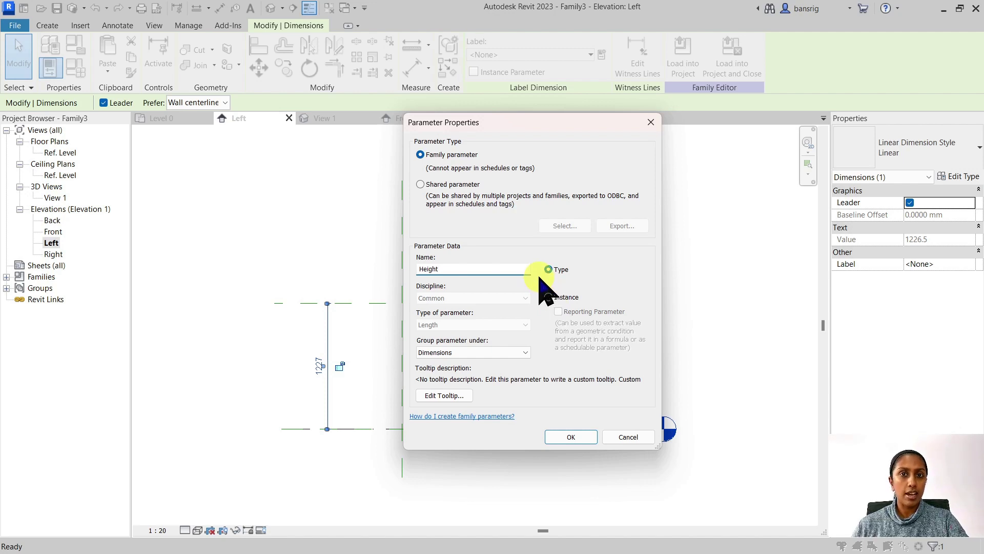
left_click(572, 436)
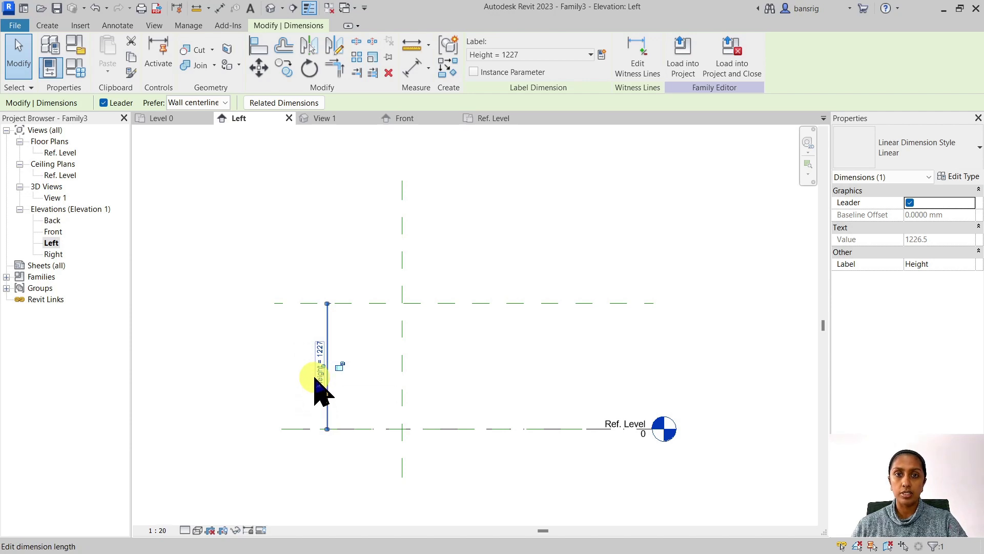
- Change the Height dimension value to 900, lowering the Table Top plane
left_click(284, 382)
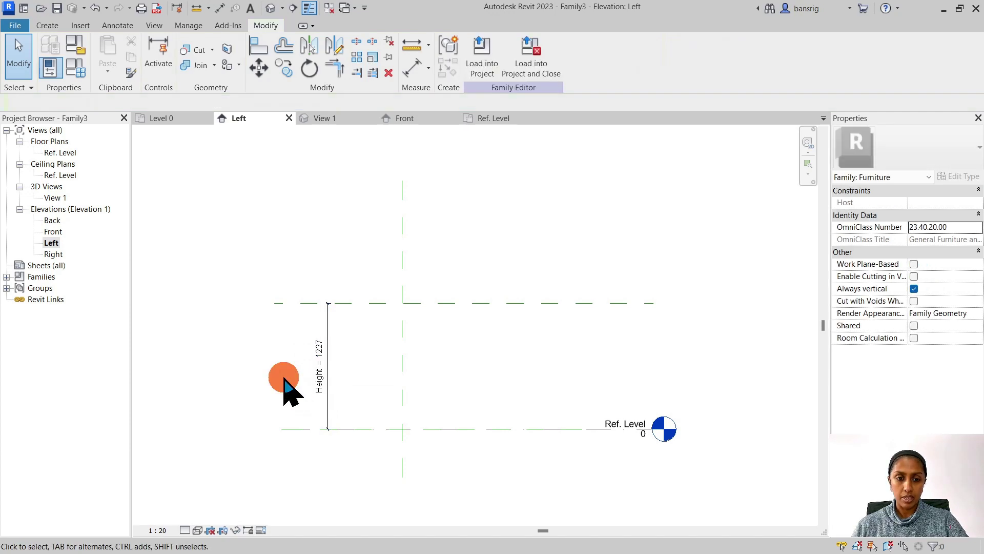
left_click(315, 383)
left_click(316, 383)
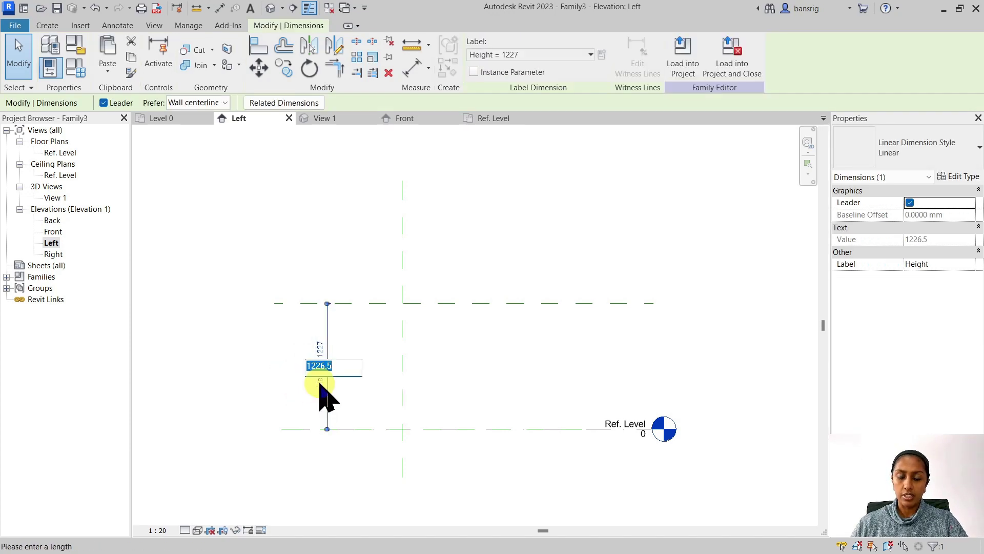
type("900")
key("Return")
left_click(253, 264)
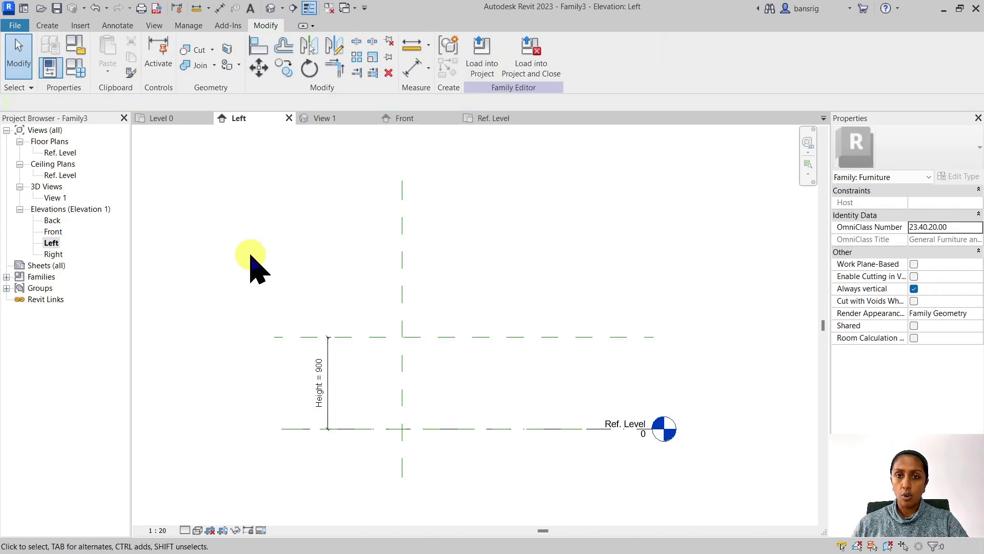
- Flex Height to 1000 in Family Types
left_click(75, 69)
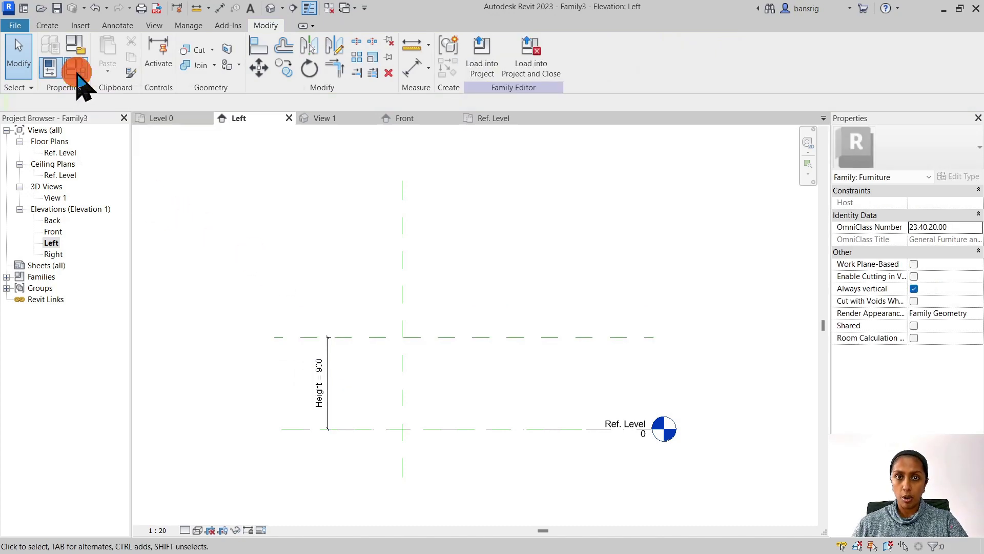
left_click(485, 156)
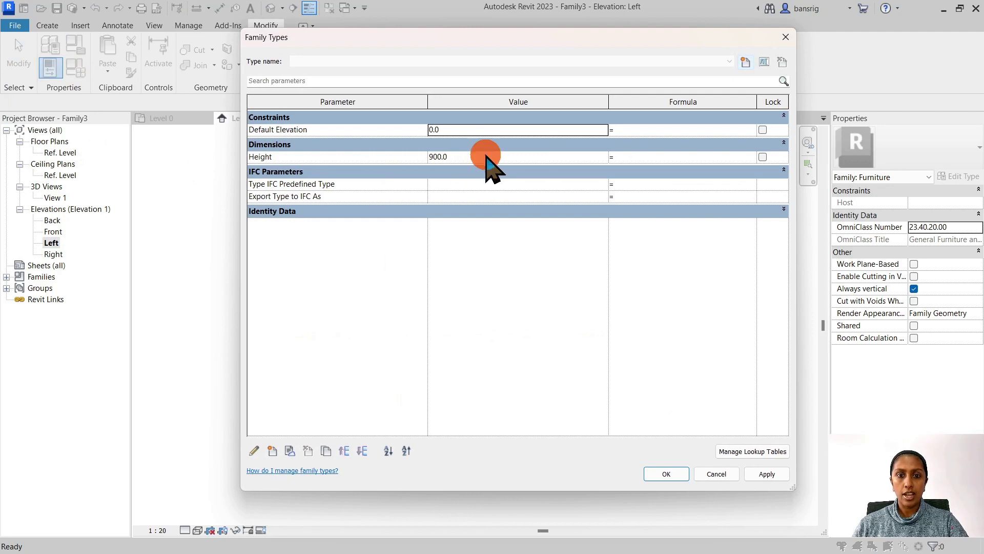
type("1000")
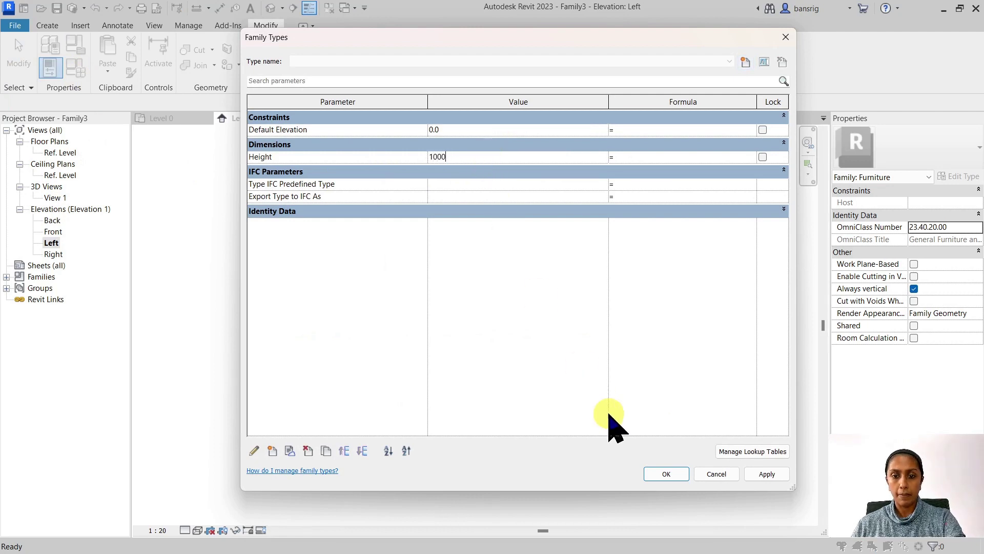
left_click(667, 474)
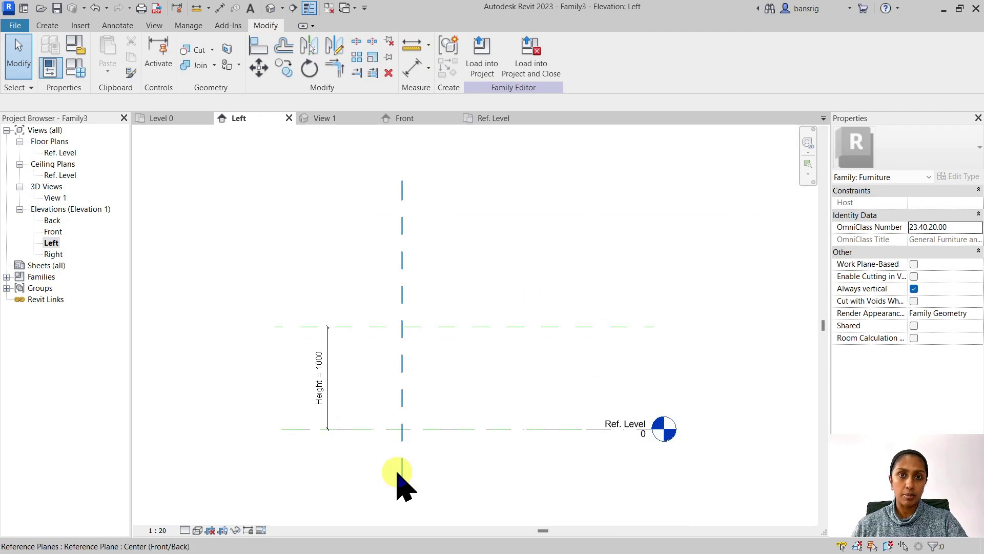
- Flex Height again, this time to 1200
left_click(75, 68)
left_click(487, 159)
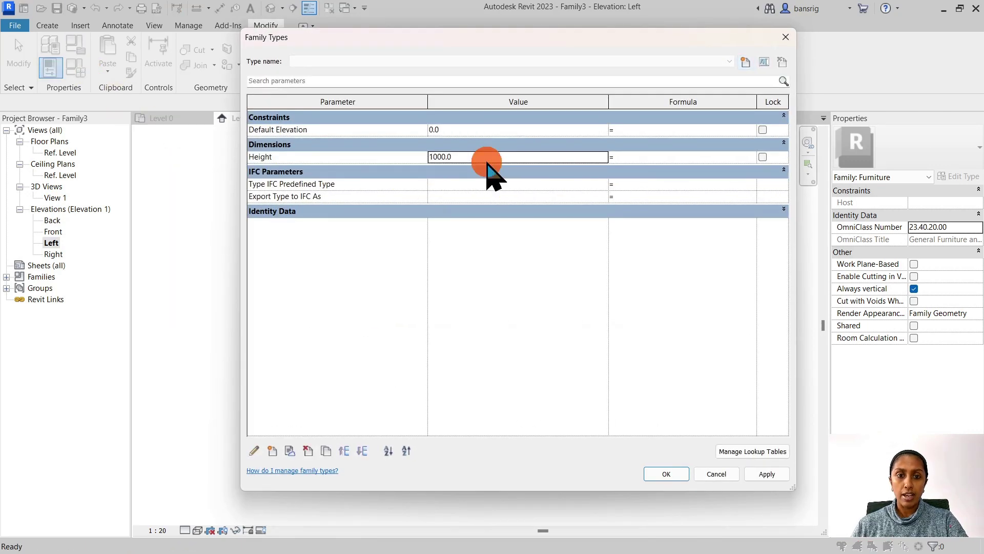
type("1")
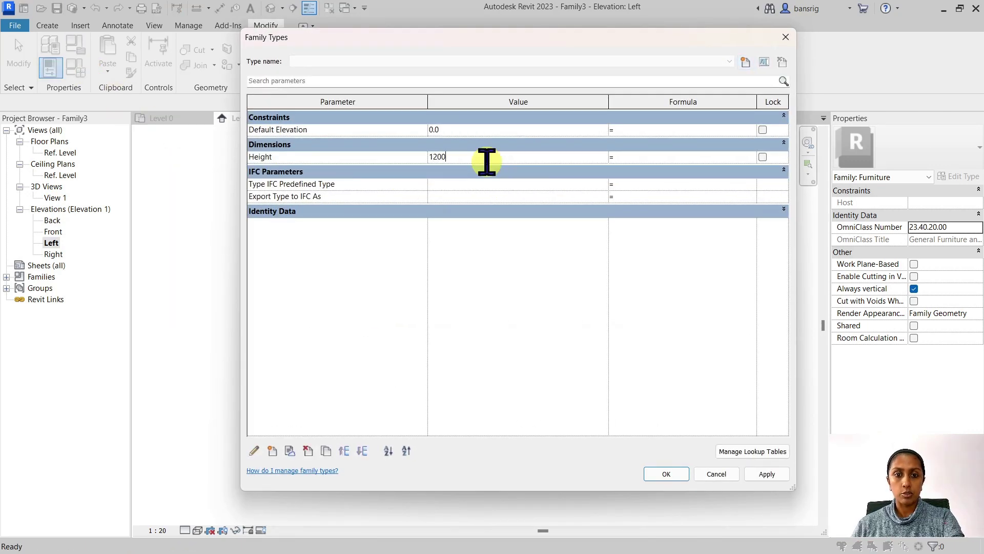
left_click(666, 473)
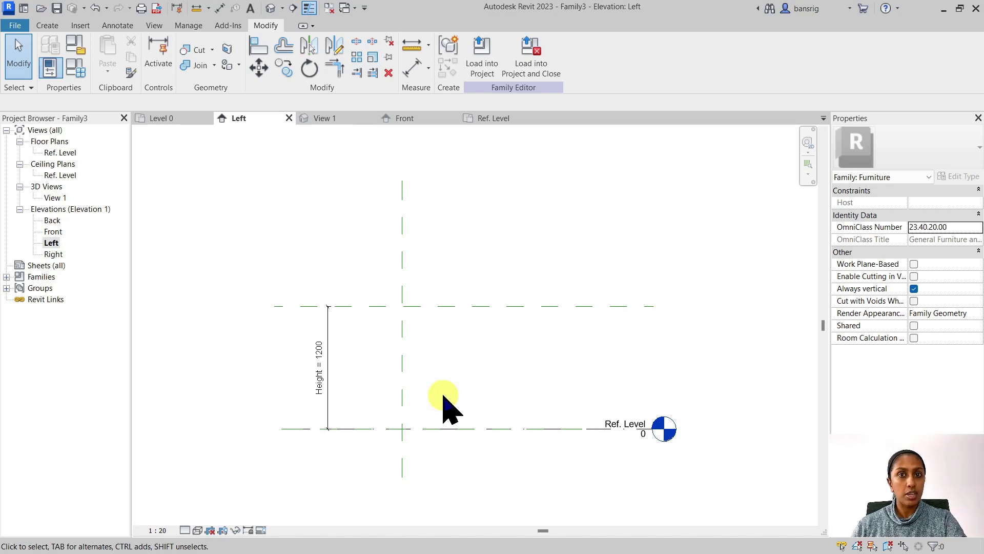
- In the Ref. Level plan, draw a new horizontal and a second vertical reference plane
key("ctrl+Tab")
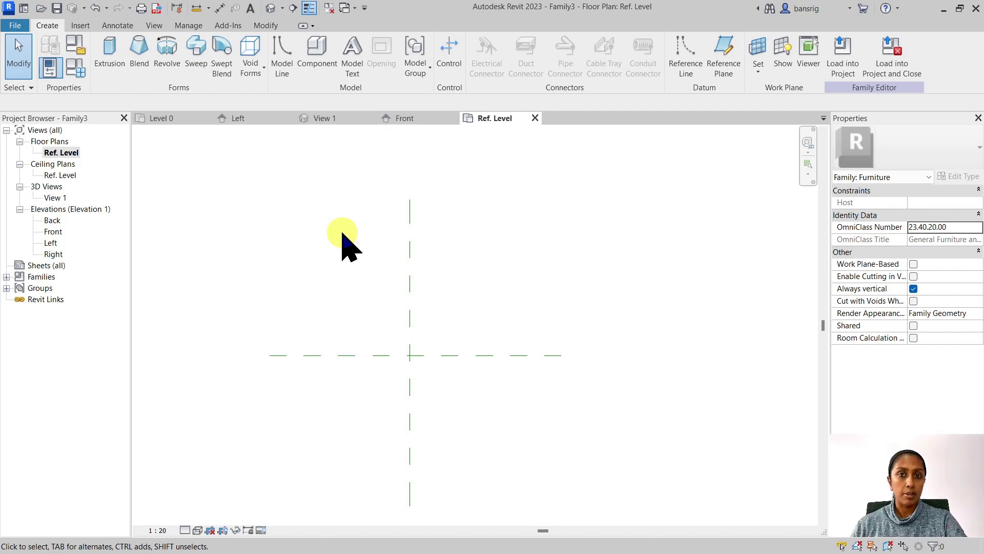
left_click(722, 65)
left_click(303, 267)
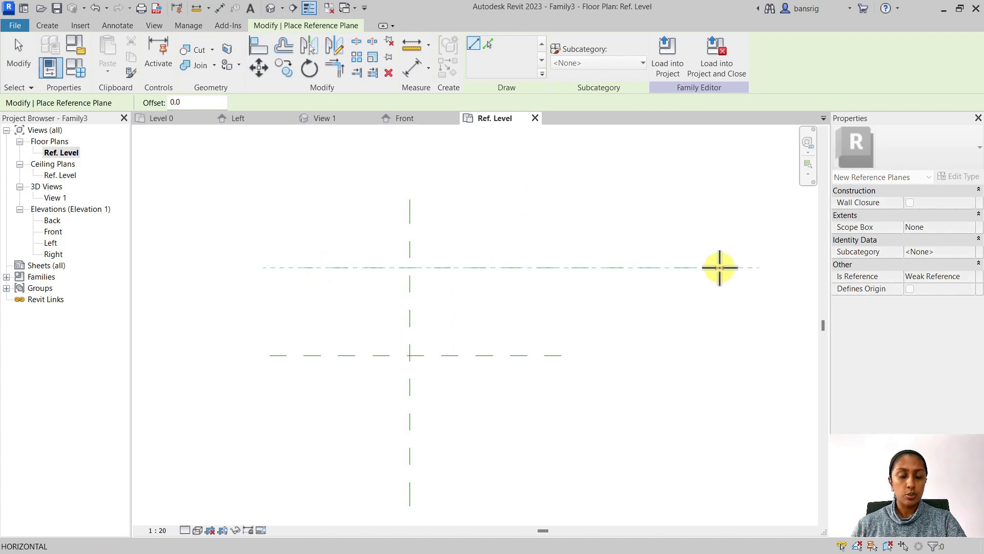
left_click(719, 267)
left_click(519, 184)
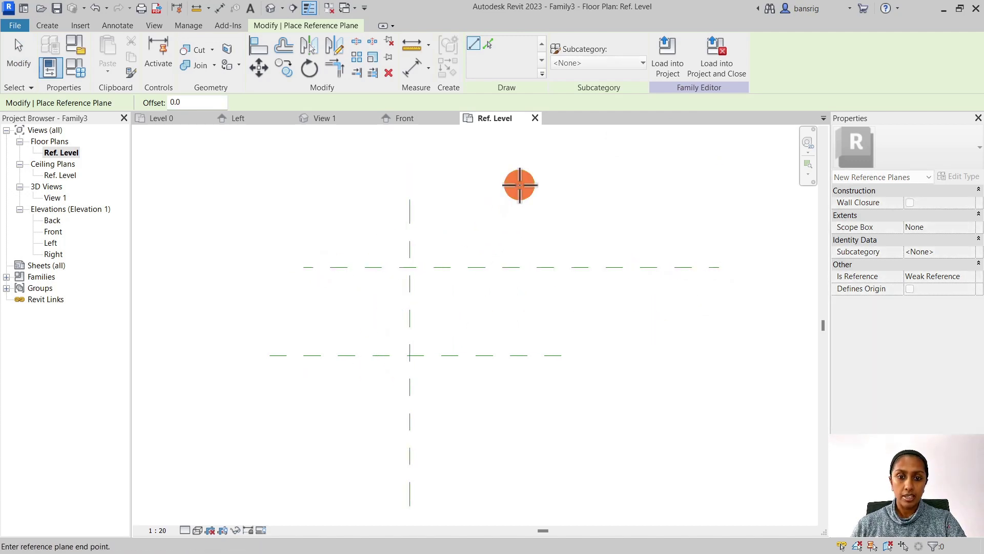
left_click(514, 432)
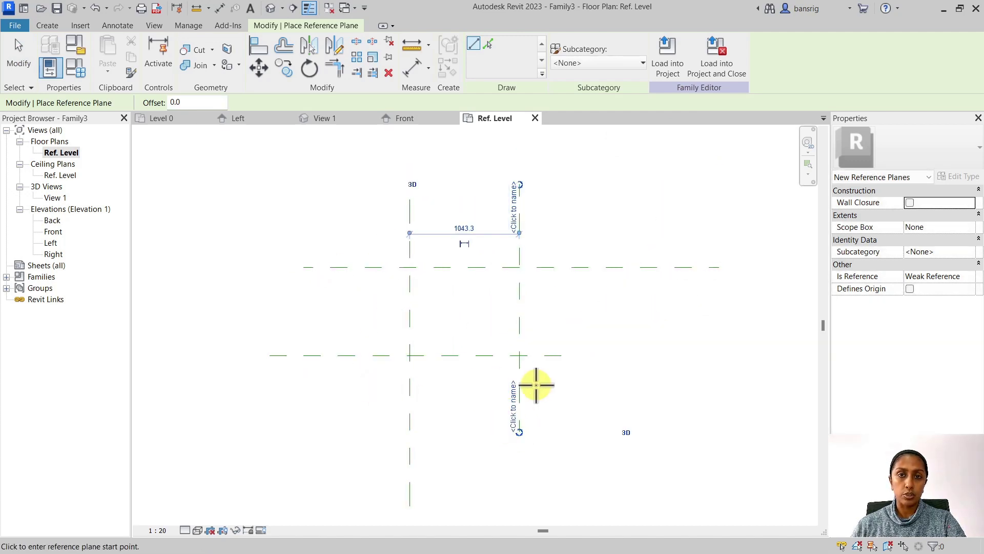
key("Escape")
key("Escape")
- Dimension the vertical planes 1043 apart and the horizontal planes 836 apart
left_click(118, 25)
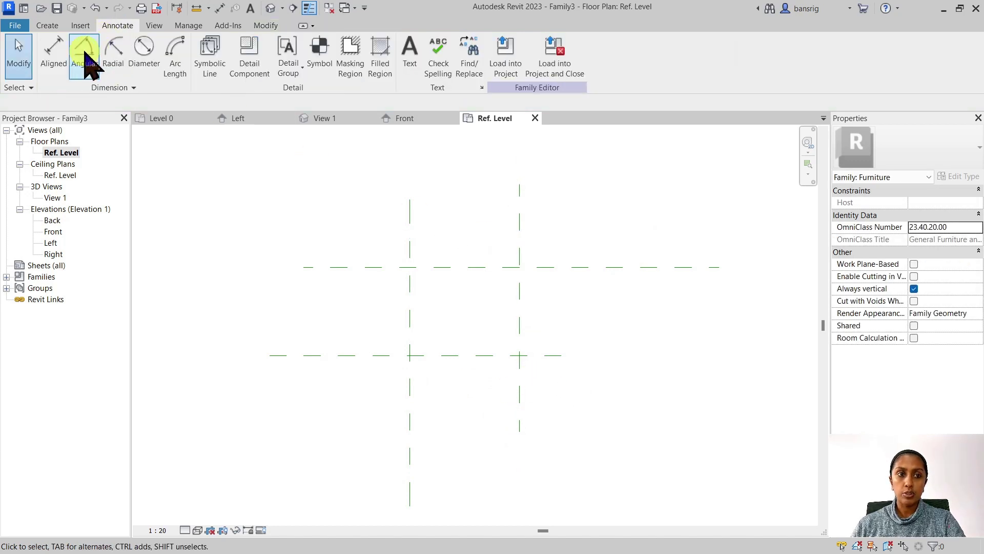
left_click(55, 47)
left_click(409, 254)
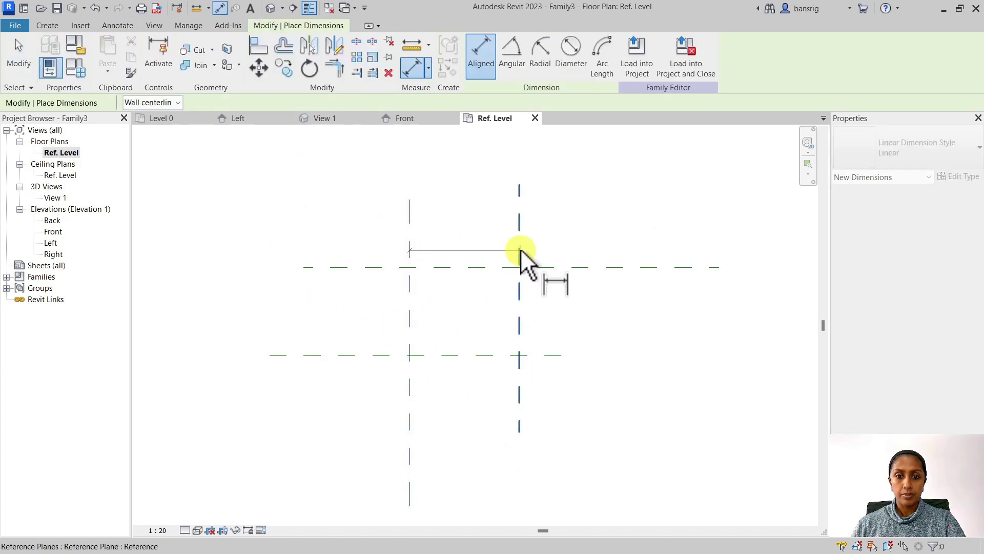
left_click(519, 254)
left_click(462, 235)
left_click(376, 354)
left_click(382, 267)
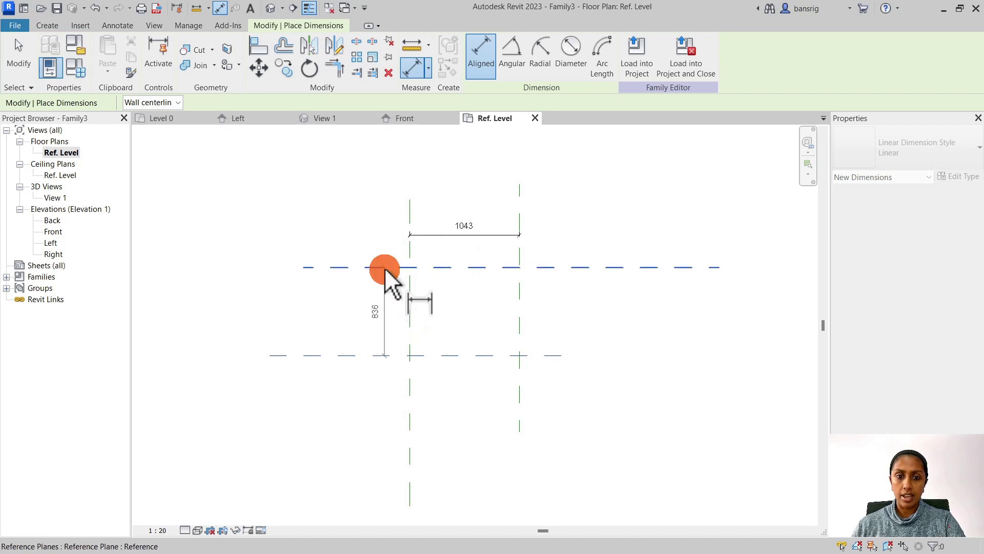
left_click(376, 297)
key("Escape")
key("Escape")
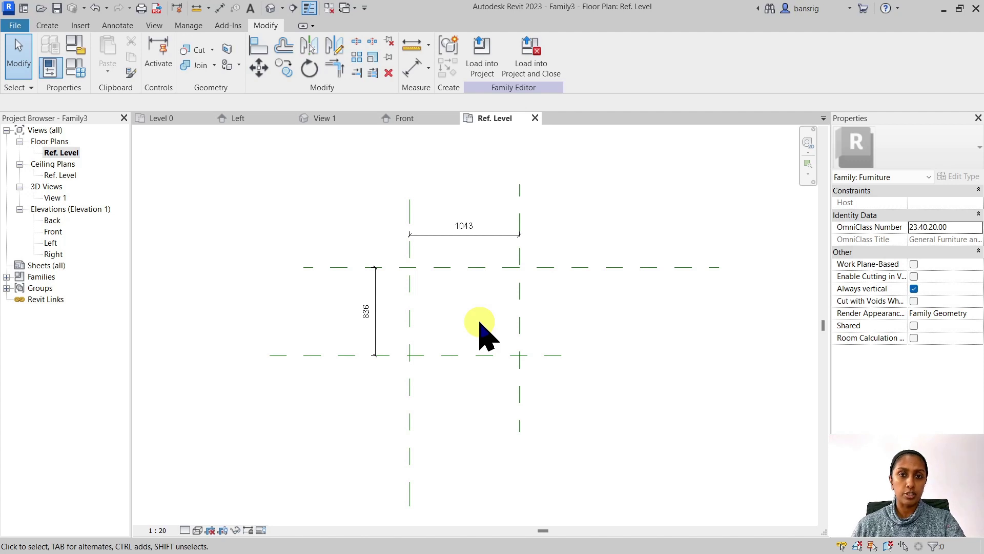
- Label the 1043 dimension with a new Length type parameter
left_click(447, 236)
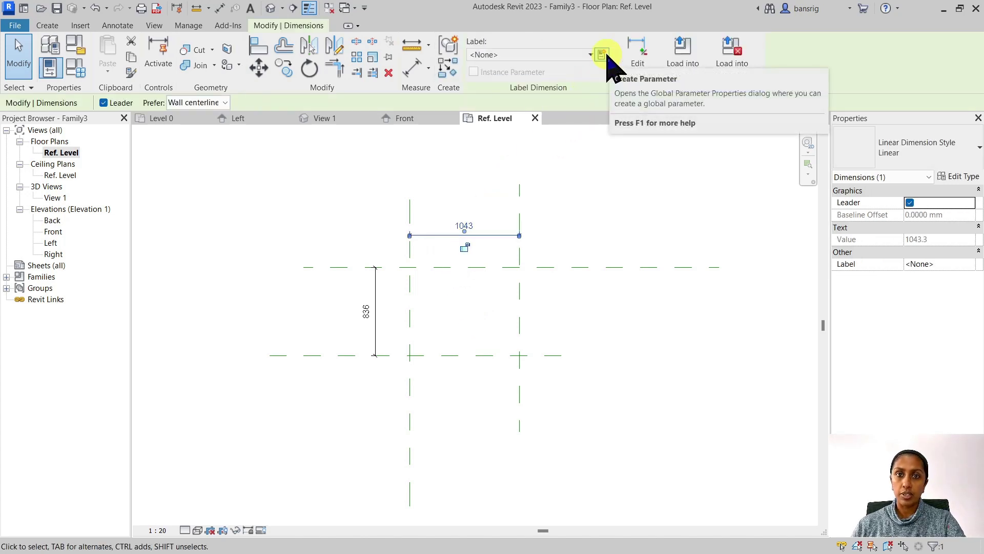
left_click(603, 59)
type("Length")
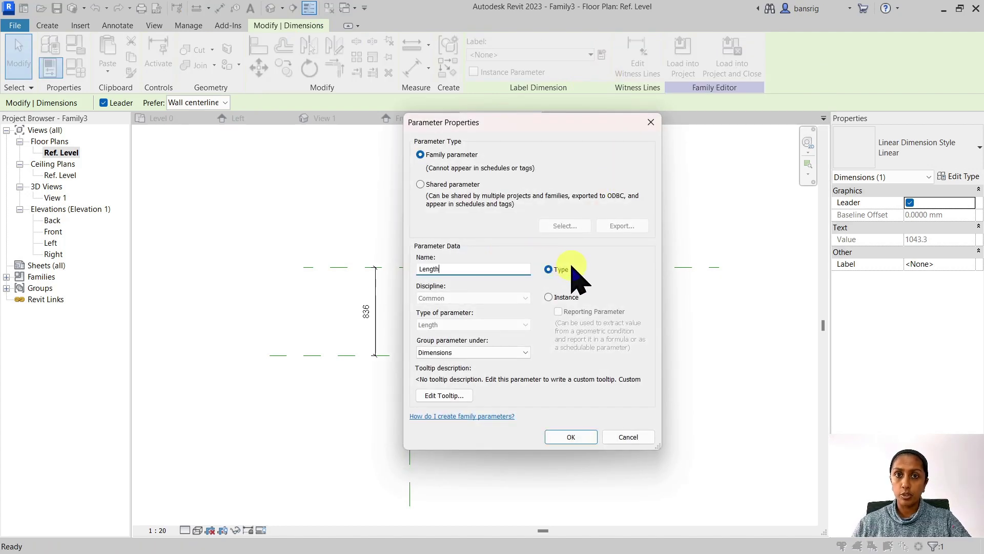
left_click(566, 437)
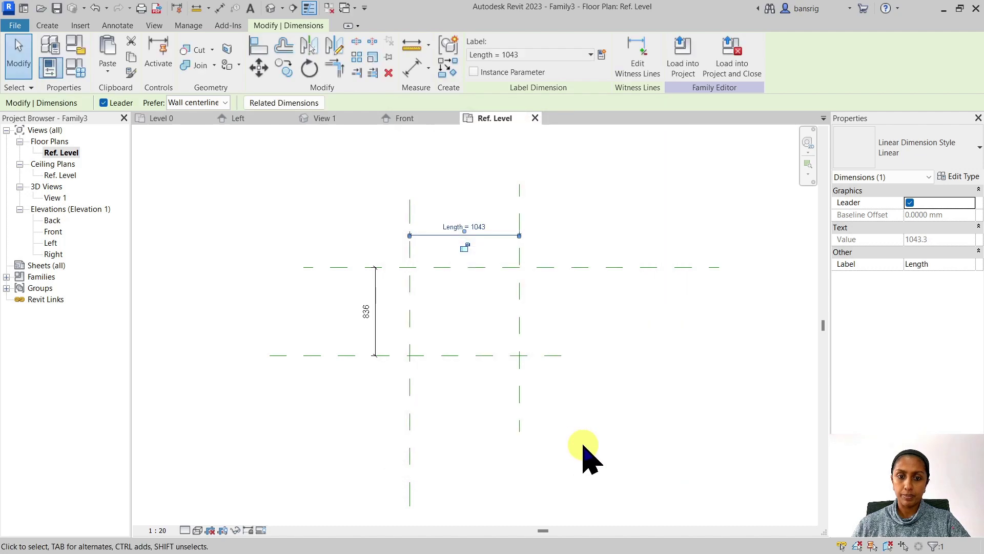
- Label the 836 dimension with a new Width type parameter
left_click(378, 333)
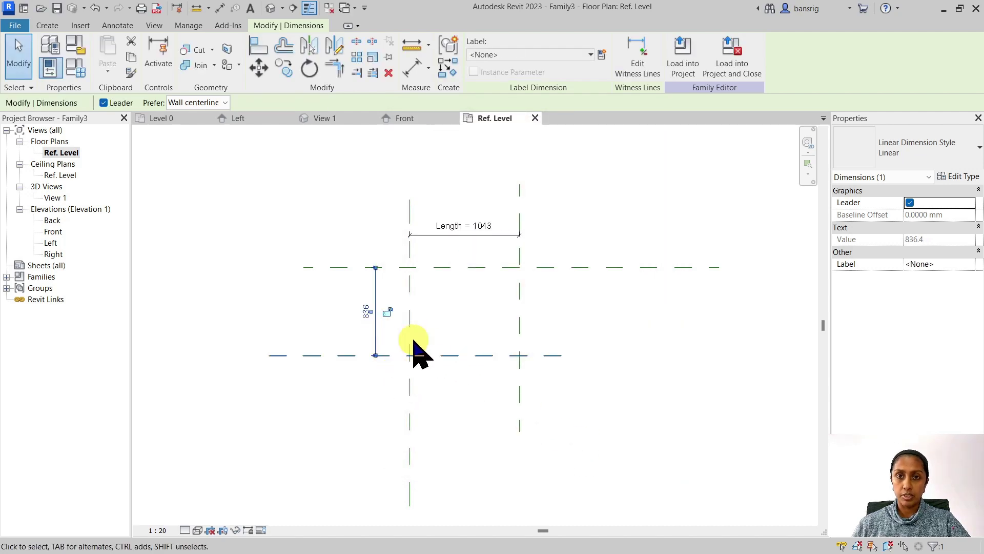
left_click(602, 55)
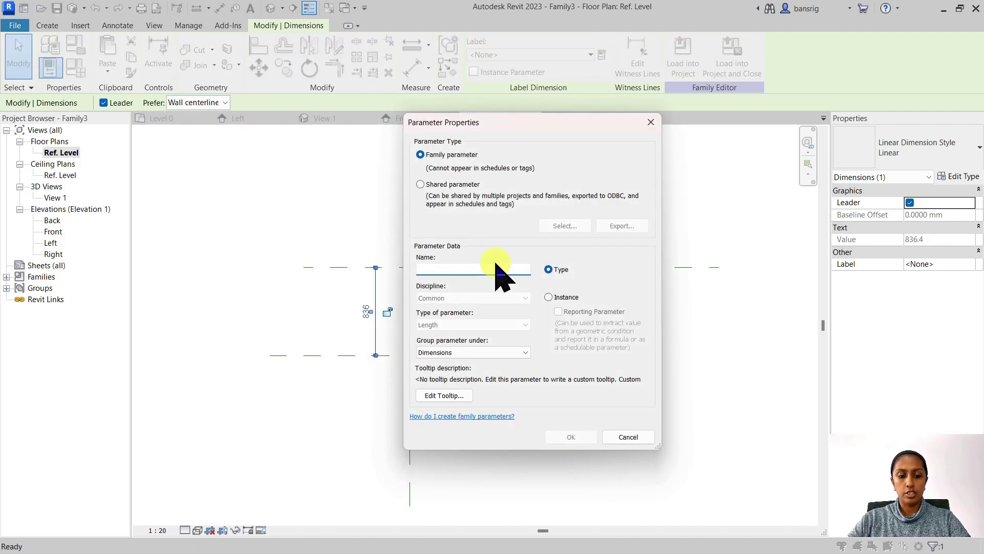
type("Width")
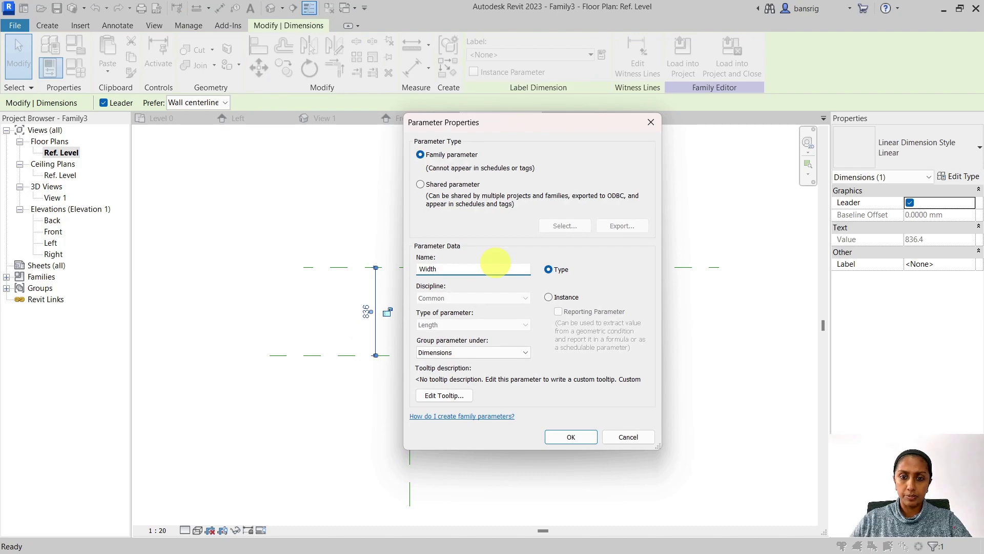
left_click(584, 439)
left_click(627, 470)
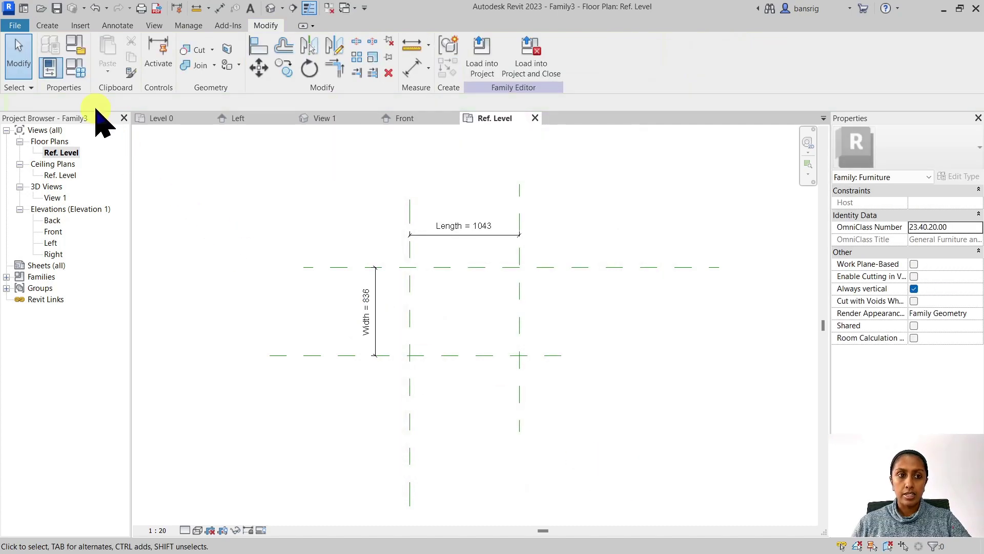
left_click(77, 68)
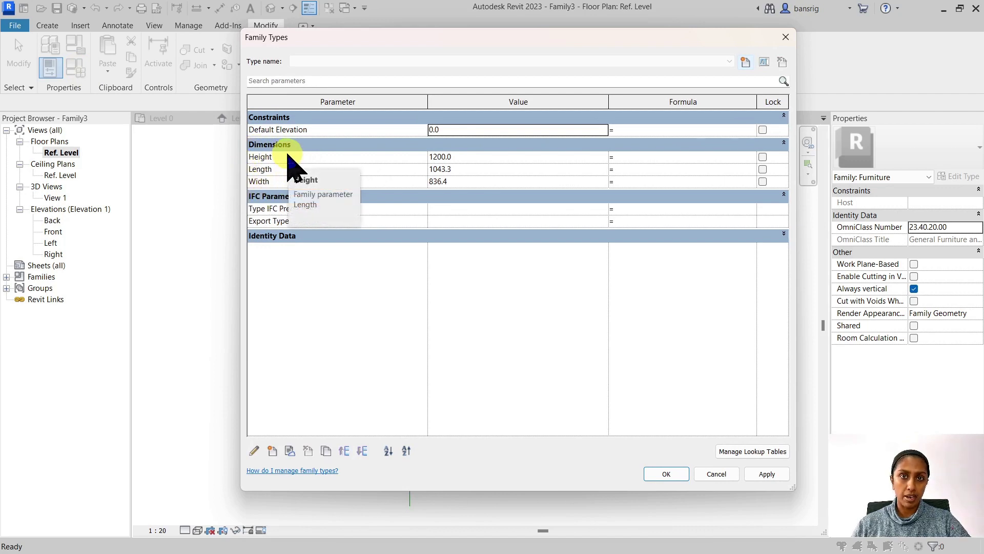
- In Family Types, set Height 900, Length 1200 and Width 600
left_click(468, 159)
double_click(465, 160)
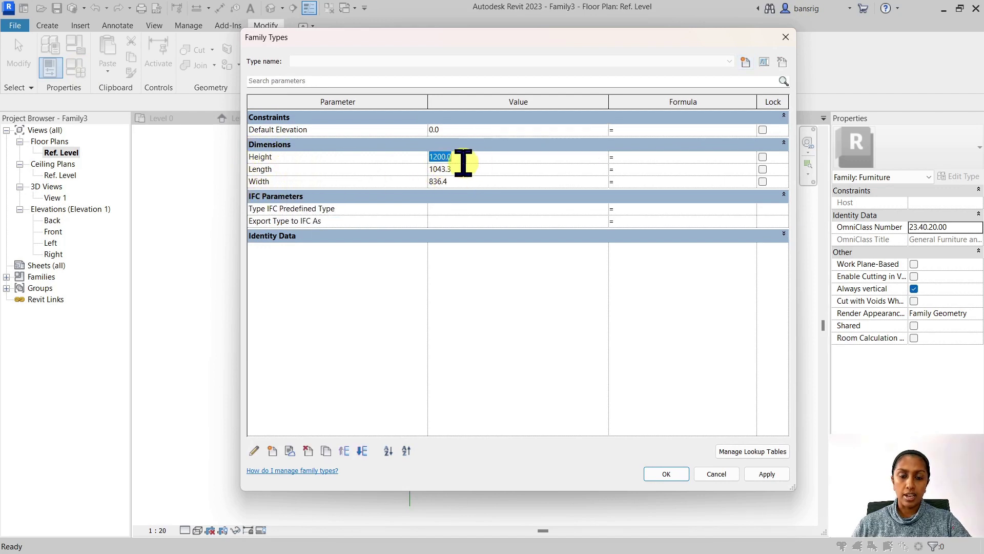
type("900")
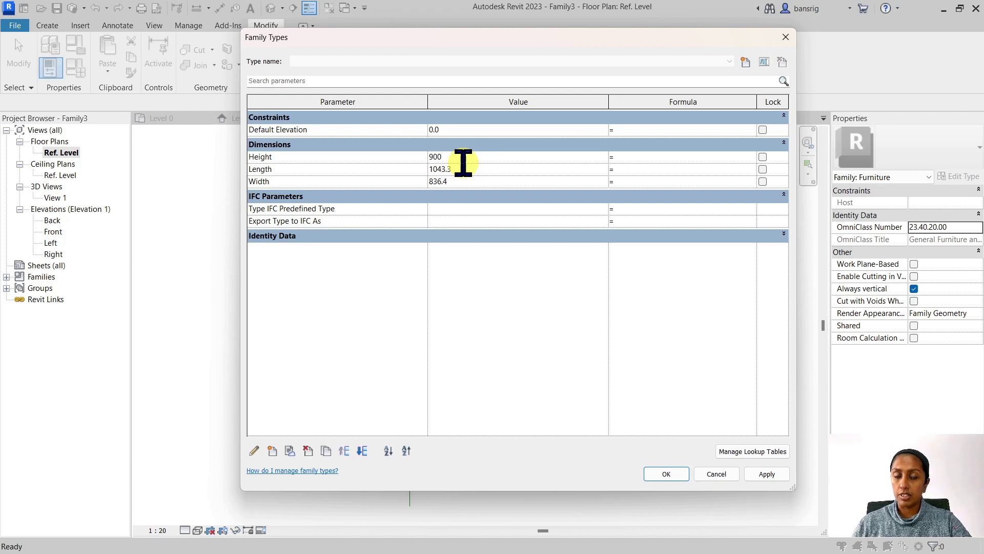
left_click(478, 169)
double_click(480, 171)
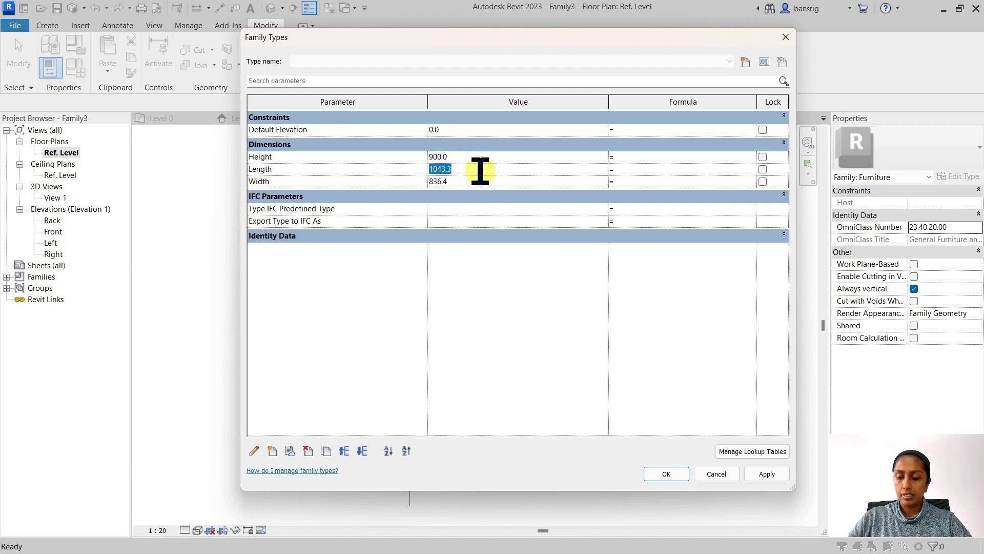
type("1200")
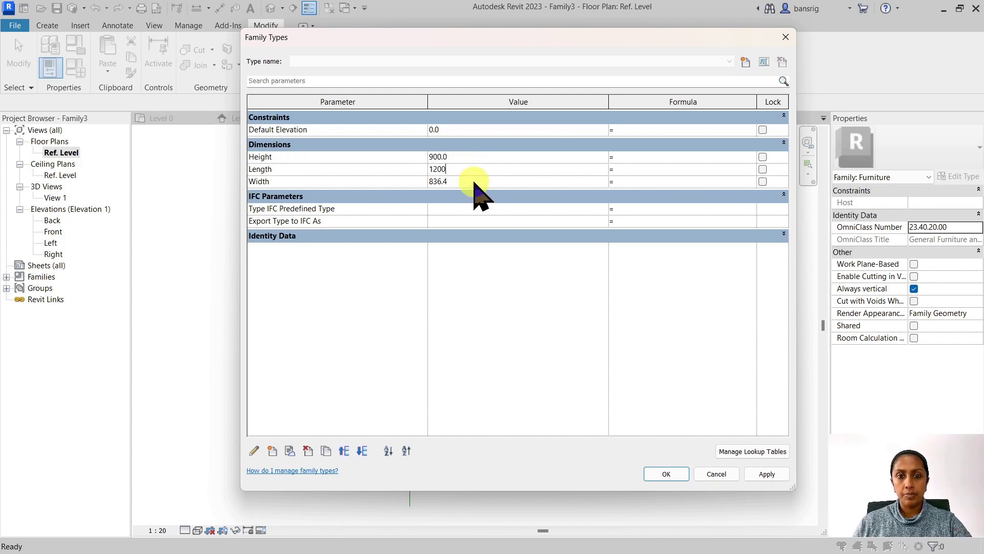
double_click(474, 181)
type("600")
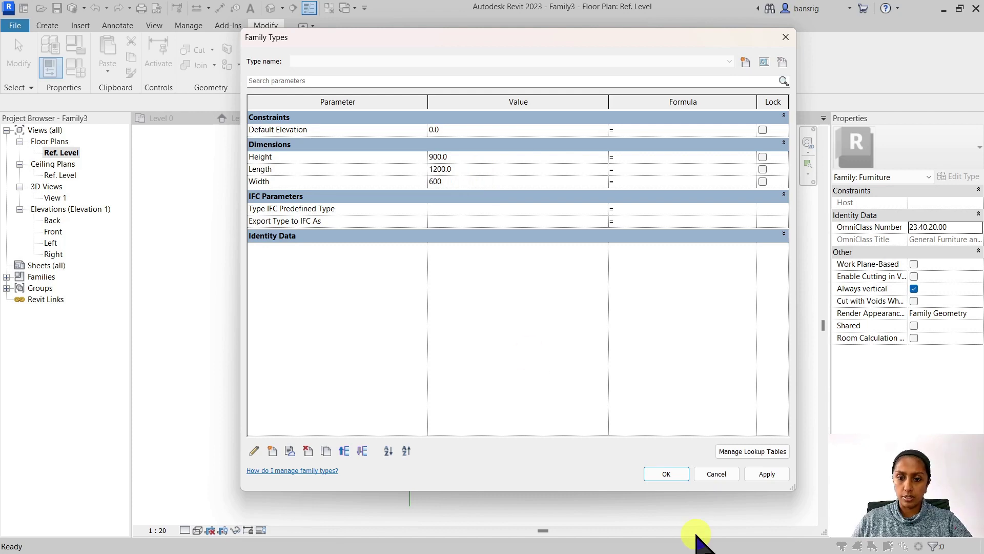
left_click(663, 474)
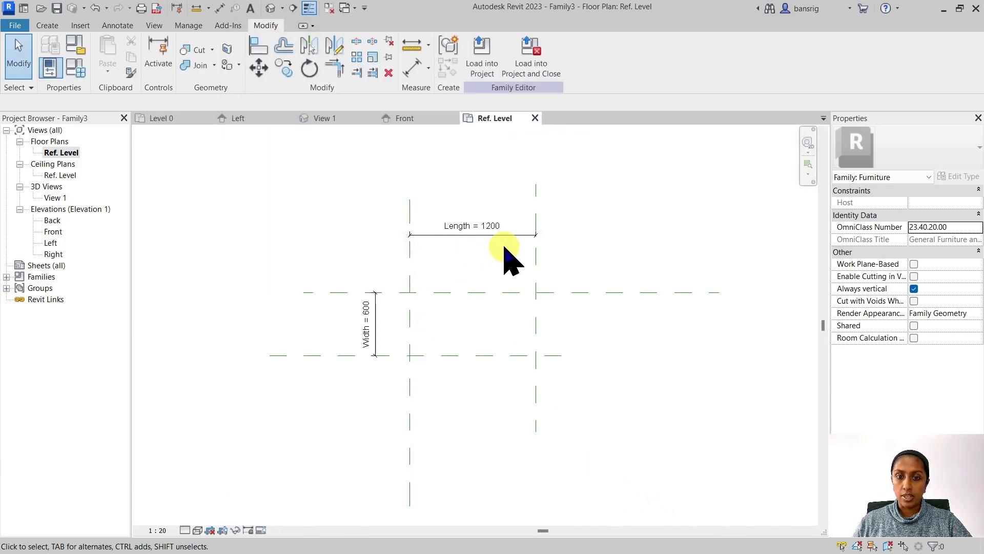
- Check the height in the Left elevation, then return to the Ref. Level plan
double_click(51, 242)
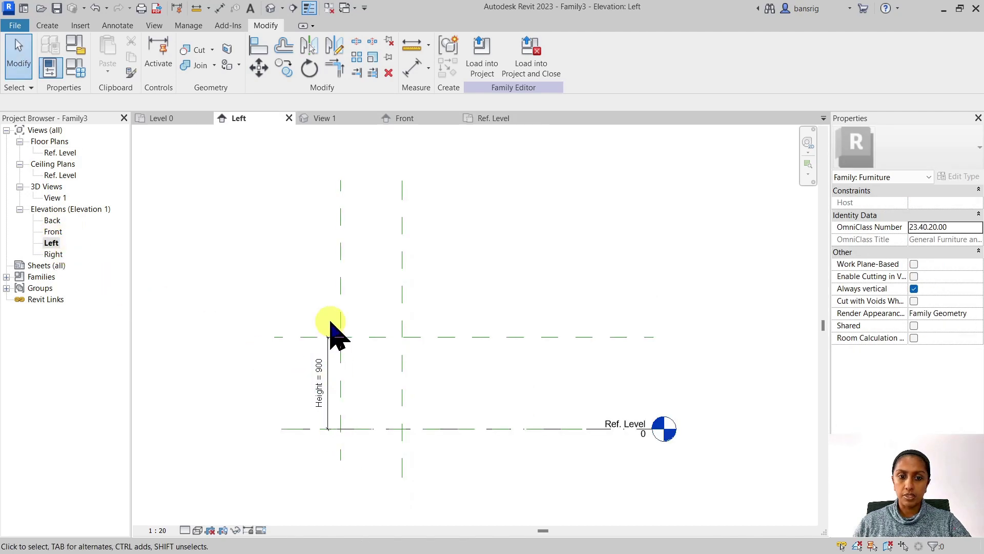
double_click(59, 152)
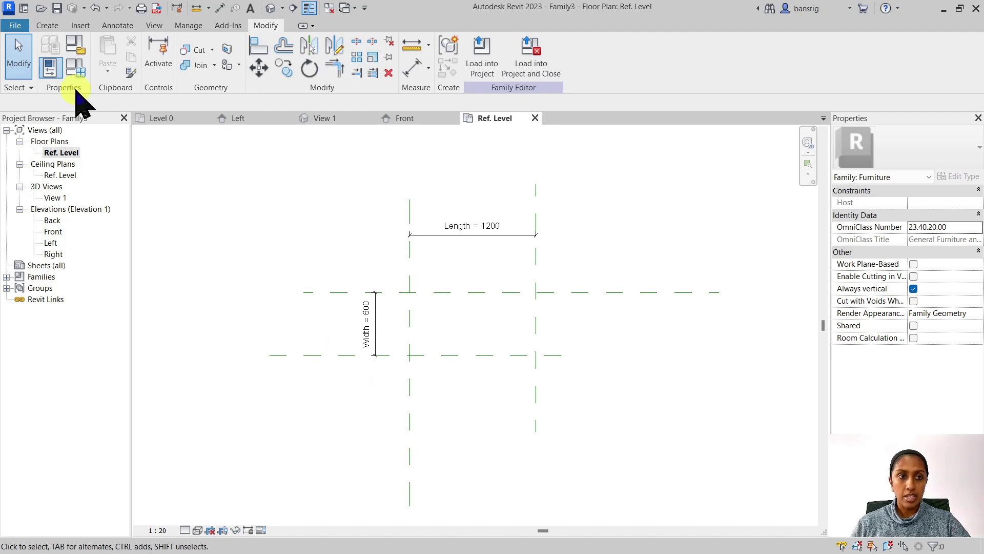
left_click(47, 25)
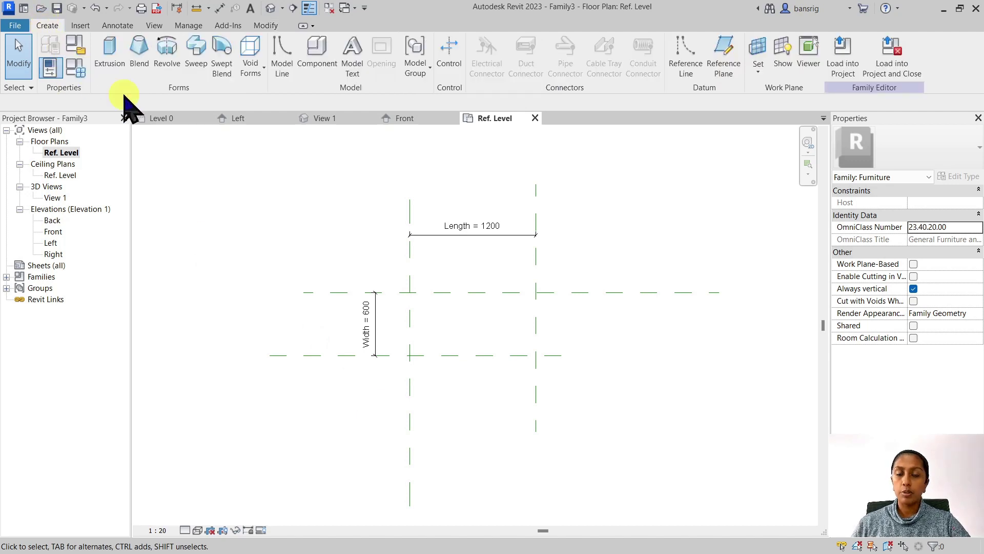
- Set the Table Top reference plane as the work plane
left_click(757, 75)
left_click(582, 266)
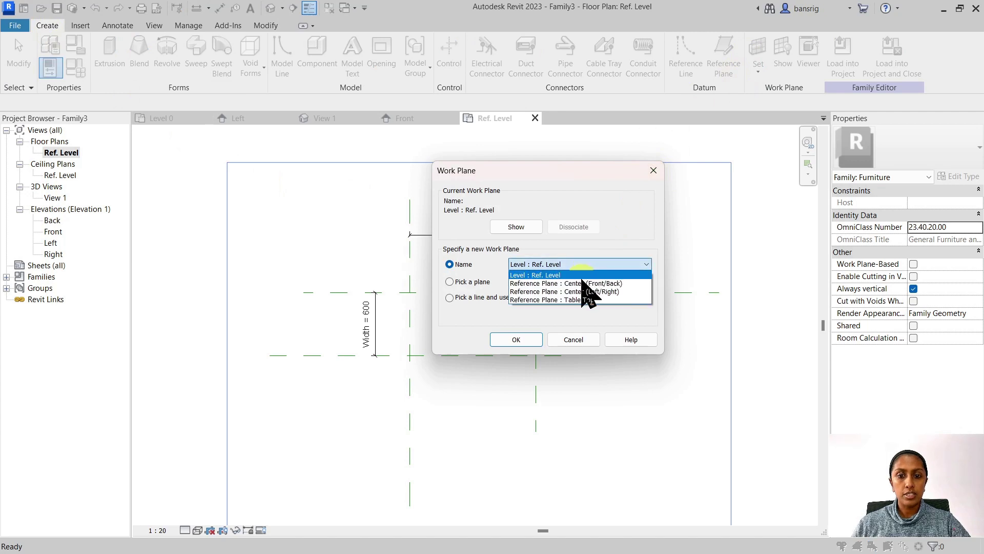
left_click(564, 300)
left_click(523, 339)
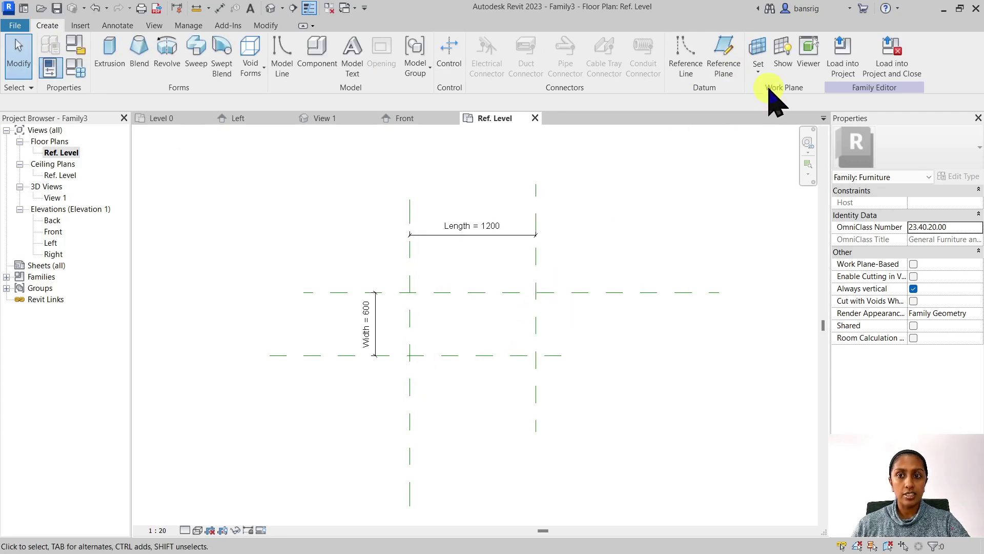
- Start an extrusion and sketch a 1200 by 600 rectangle on the reference planes
left_click(109, 50)
left_click(516, 44)
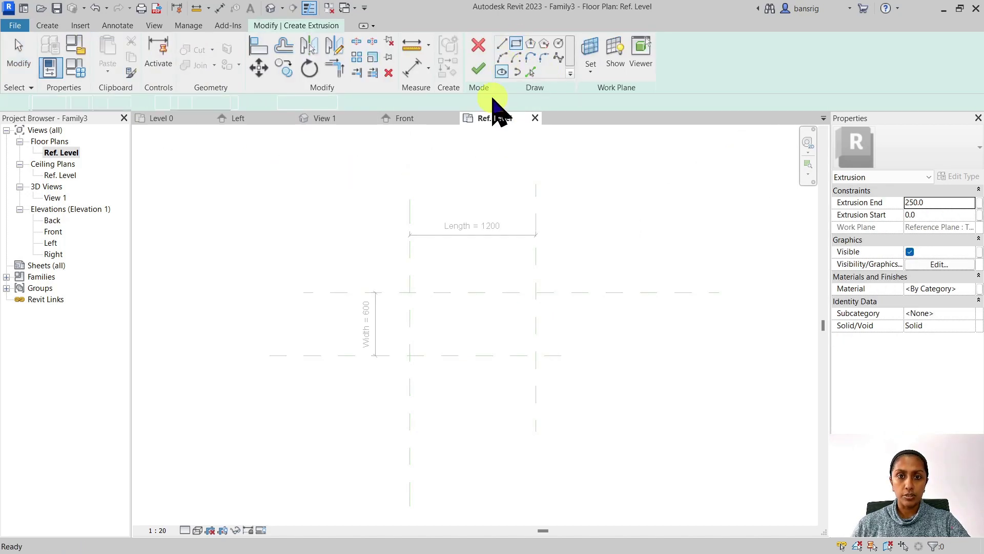
left_click(410, 355)
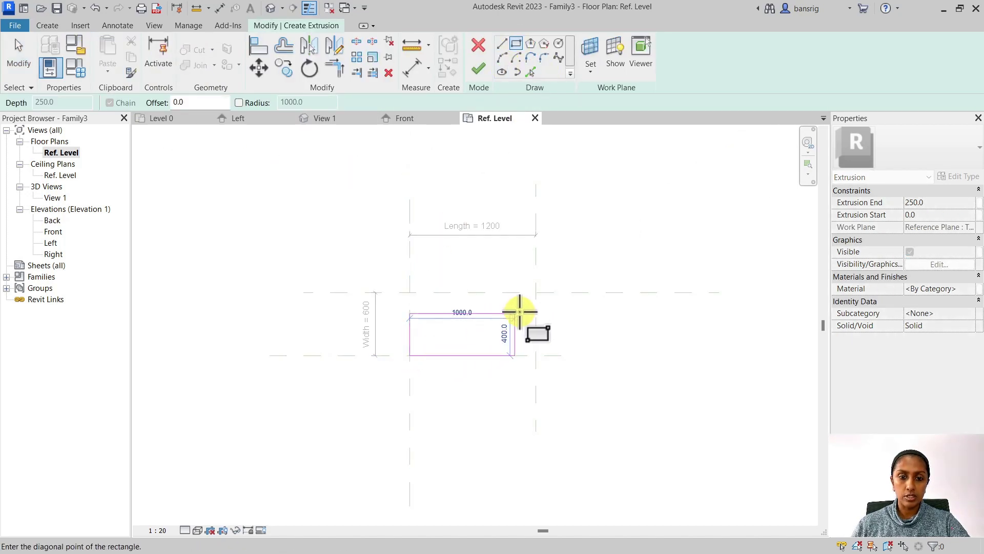
left_click(537, 292)
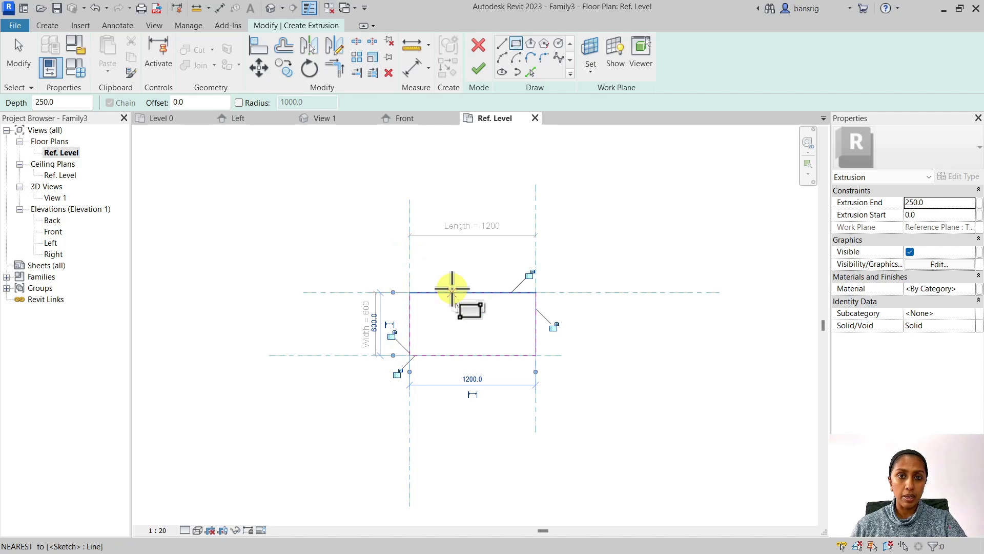
left_click(436, 256)
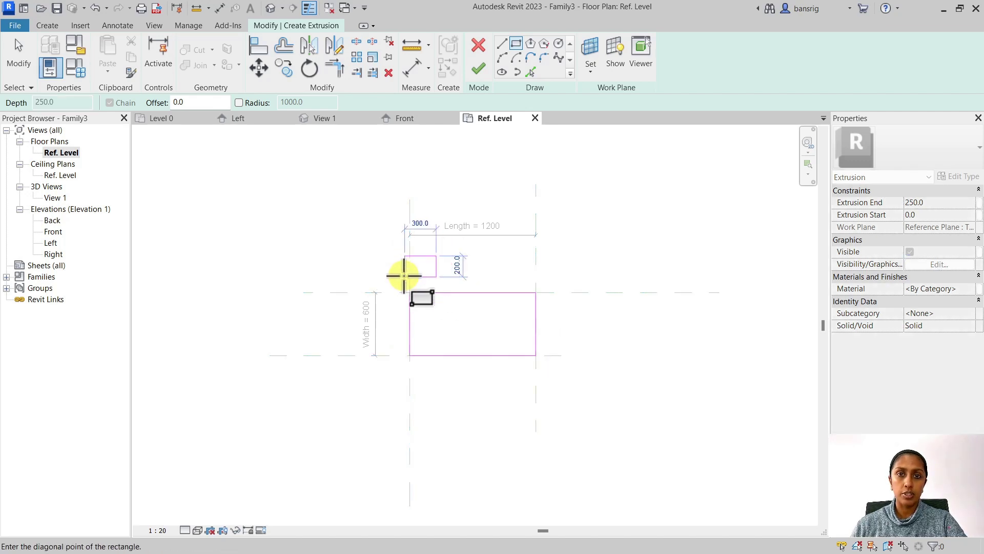
key("Escape")
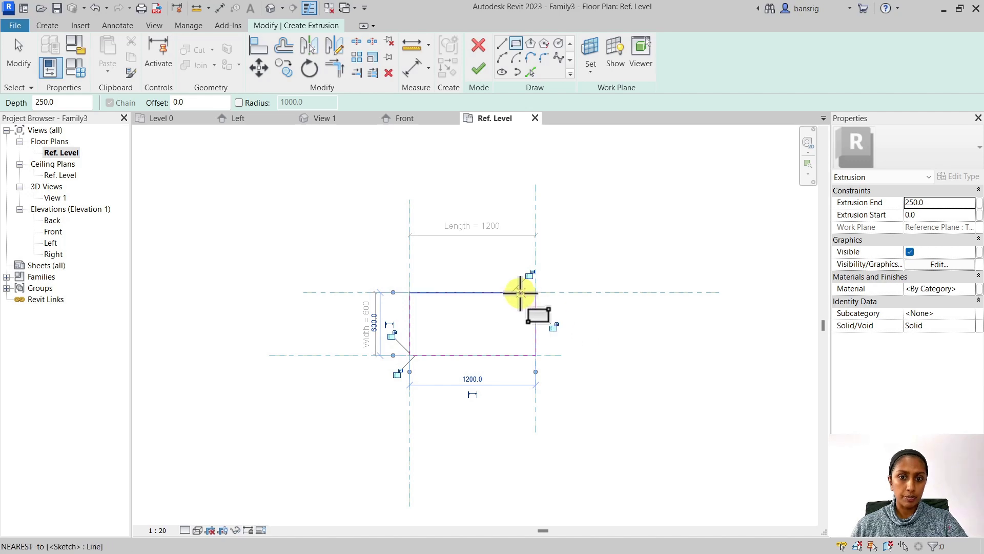
- Lock all four rectangle edges to their reference planes
left_click(529, 274)
left_click(554, 327)
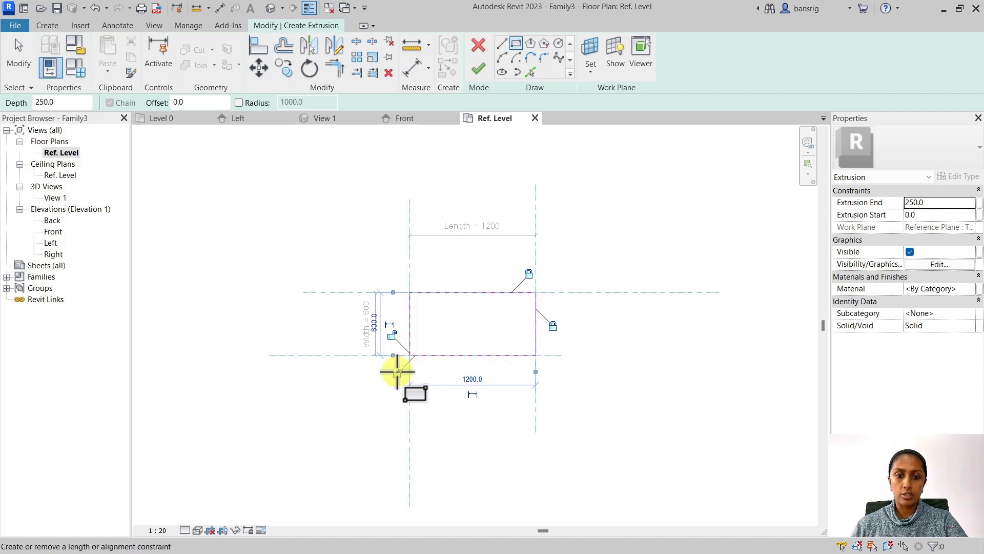
left_click(397, 373)
left_click(396, 336)
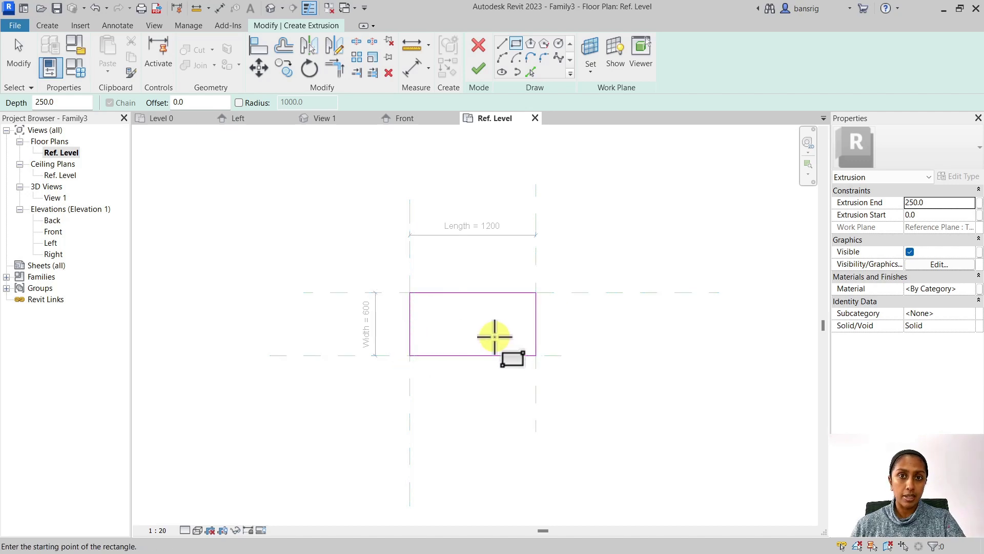
key("Escape")
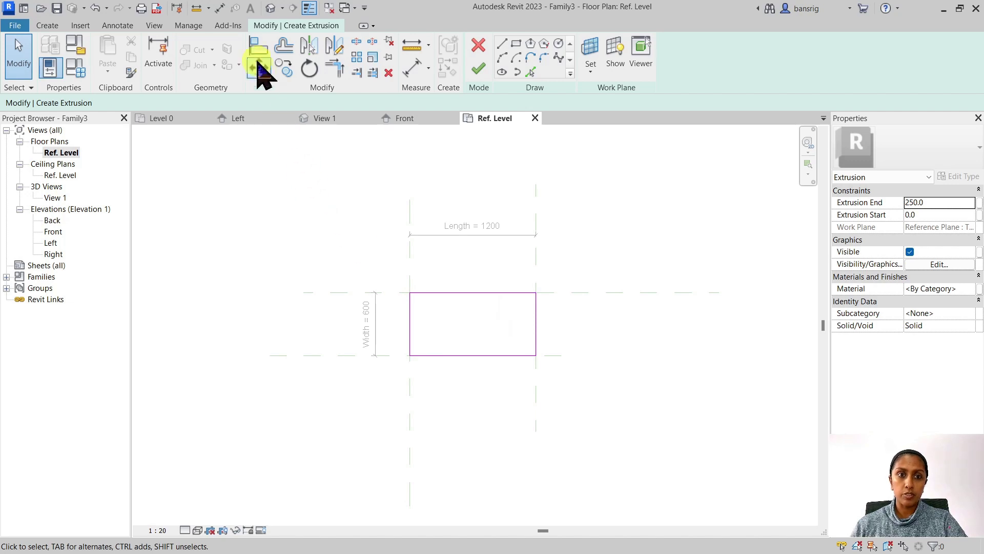
- Align the sketch's left edge to the vertical reference plane
left_click(257, 42)
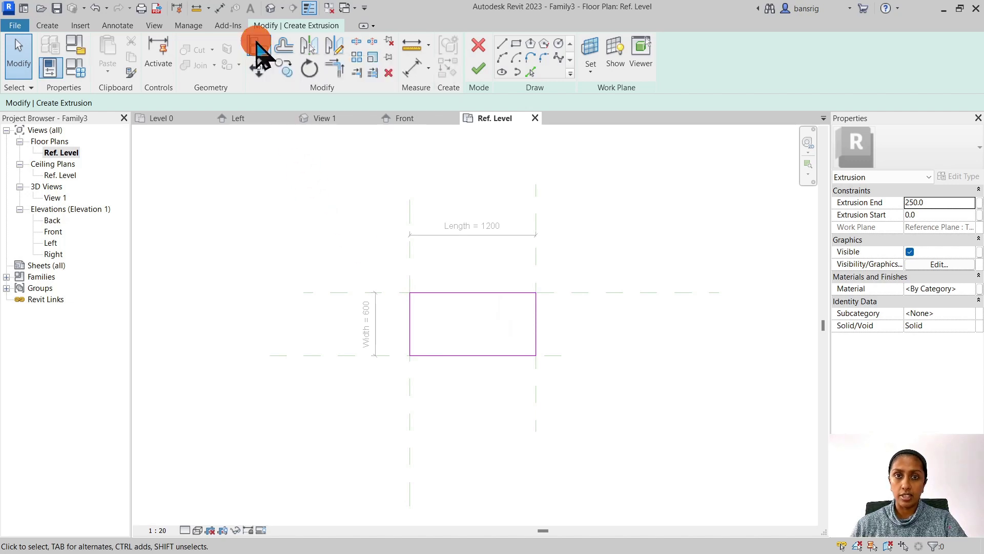
left_click(410, 267)
left_click(392, 340)
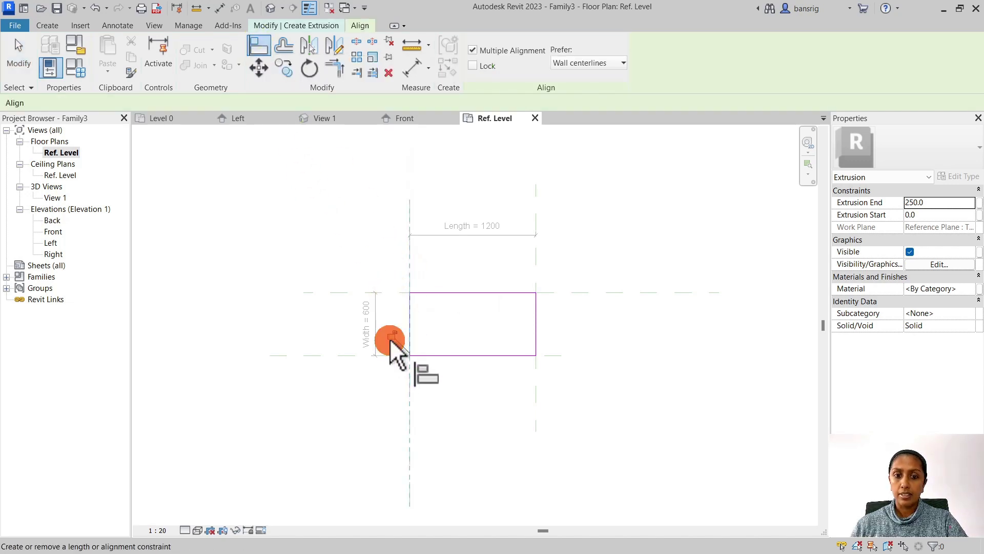
key("Escape")
key("Escape")
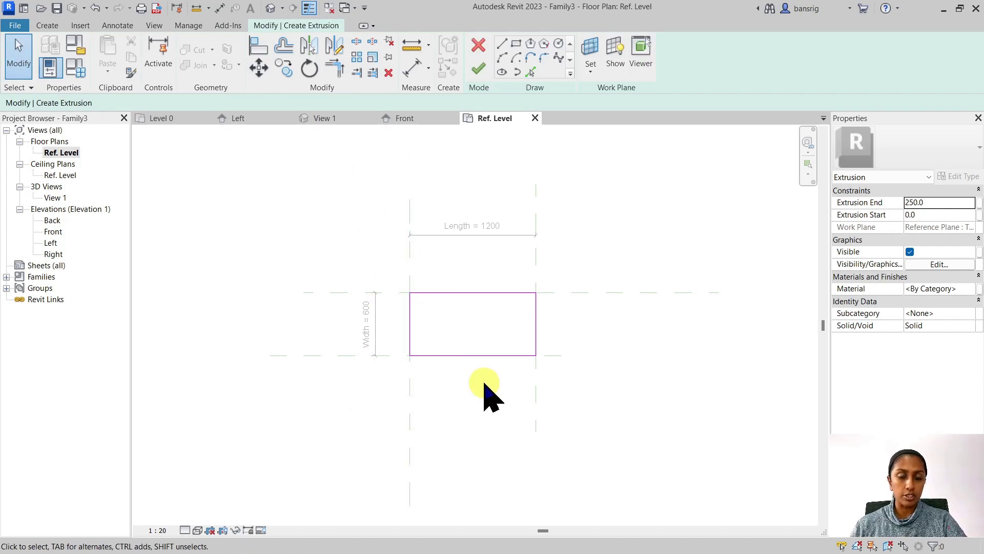
- Finish the sketch as the tabletop extrusion and view it in the Front elevation
left_click(469, 293)
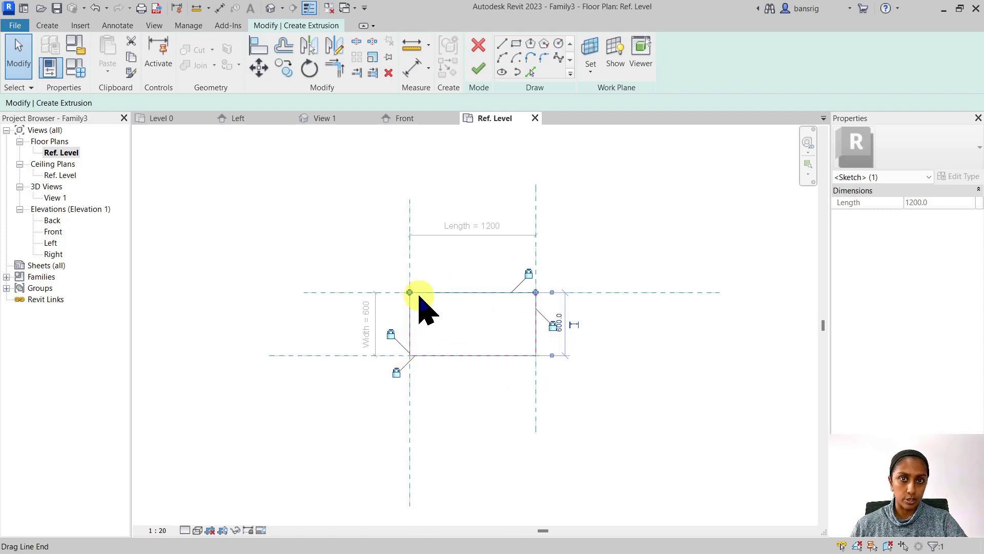
left_click(478, 69)
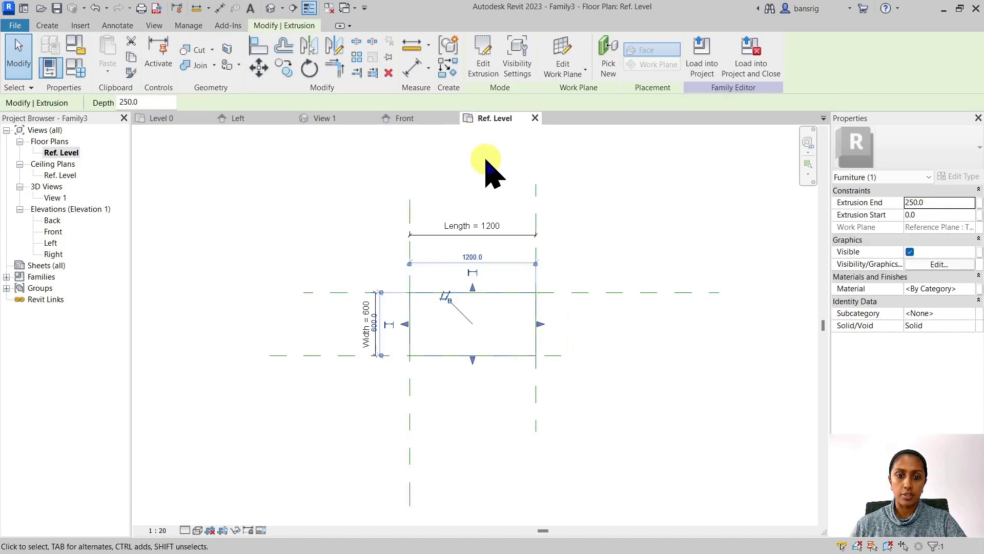
double_click(53, 231)
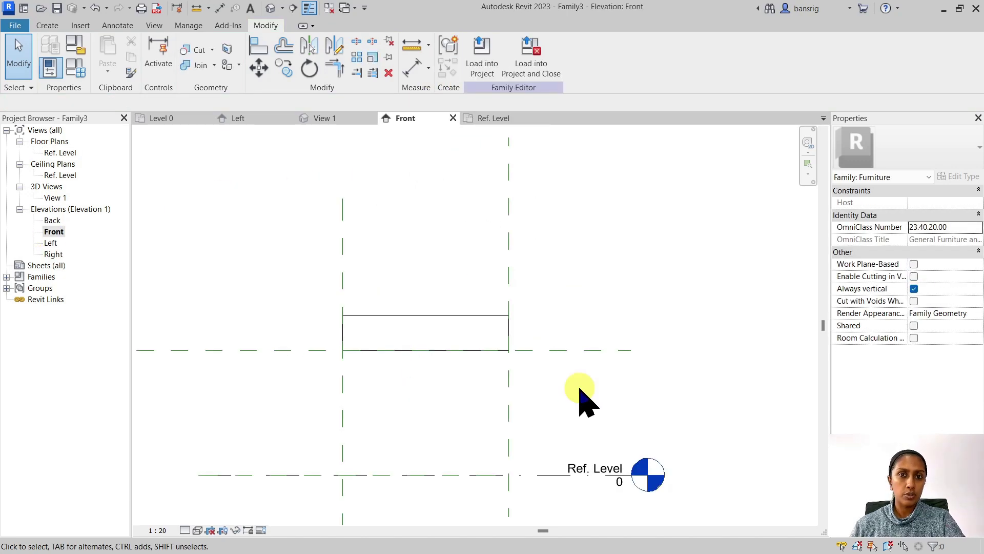
- Change Height from 900 to 1000 so the tabletop rises with the Table Top plane
left_click(570, 350)
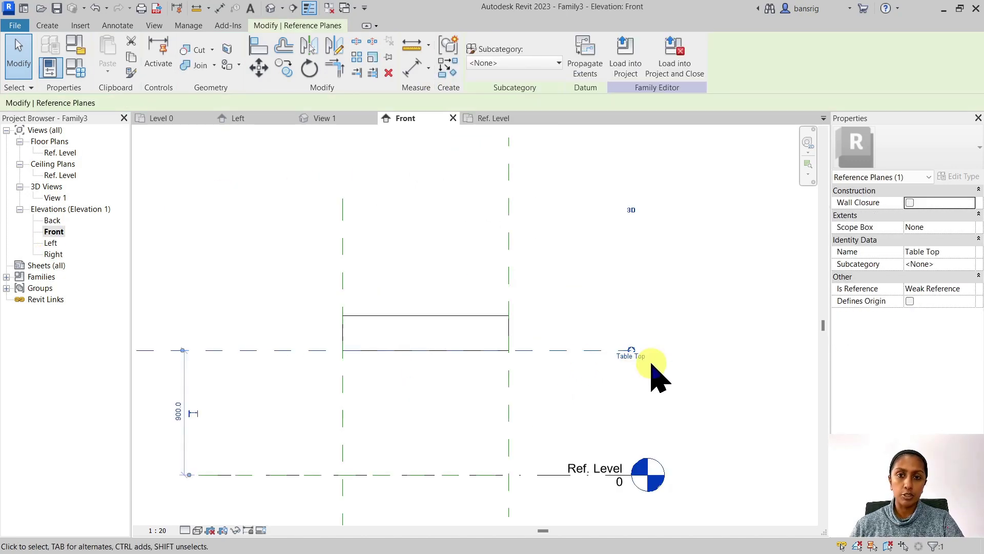
left_click(616, 390)
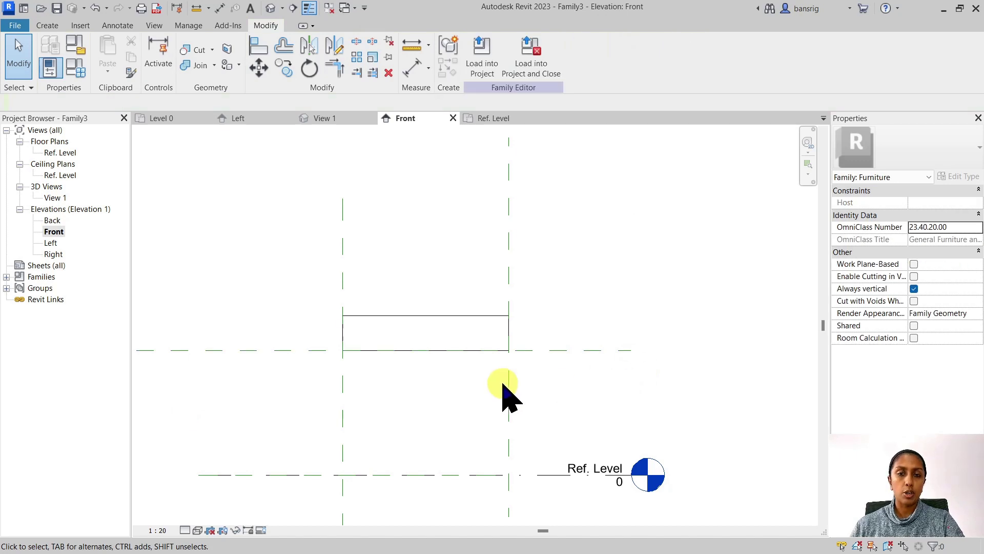
left_click(76, 67)
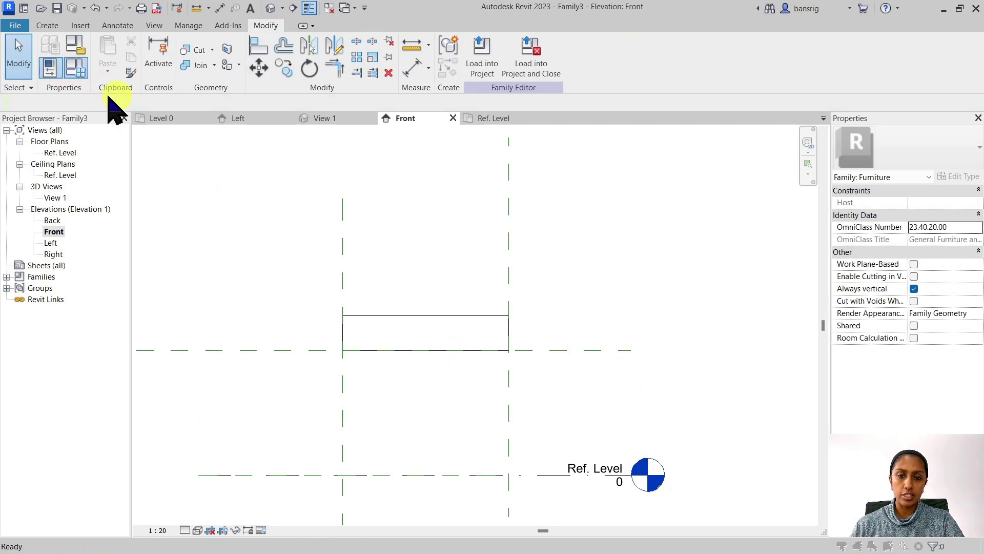
left_click(497, 157)
type("1000")
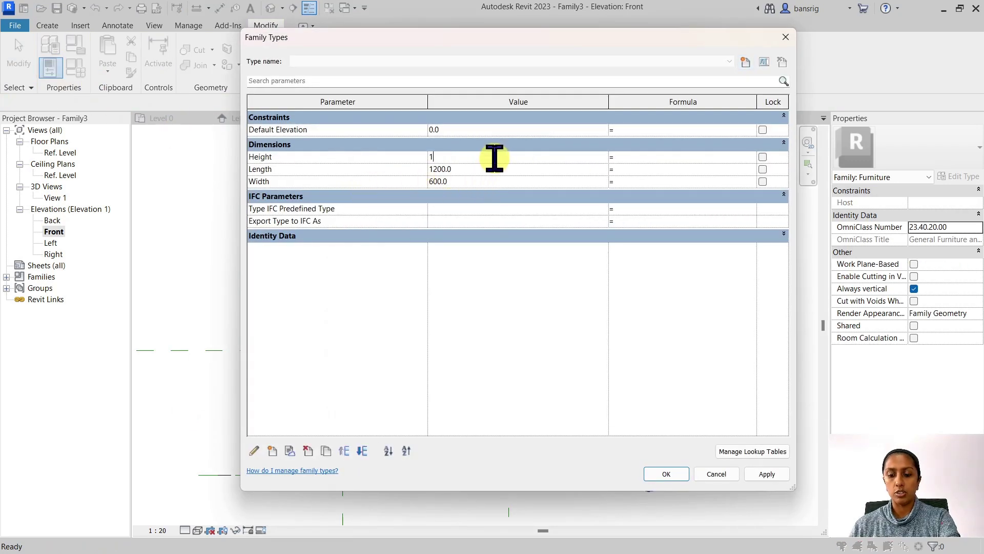
left_click(671, 471)
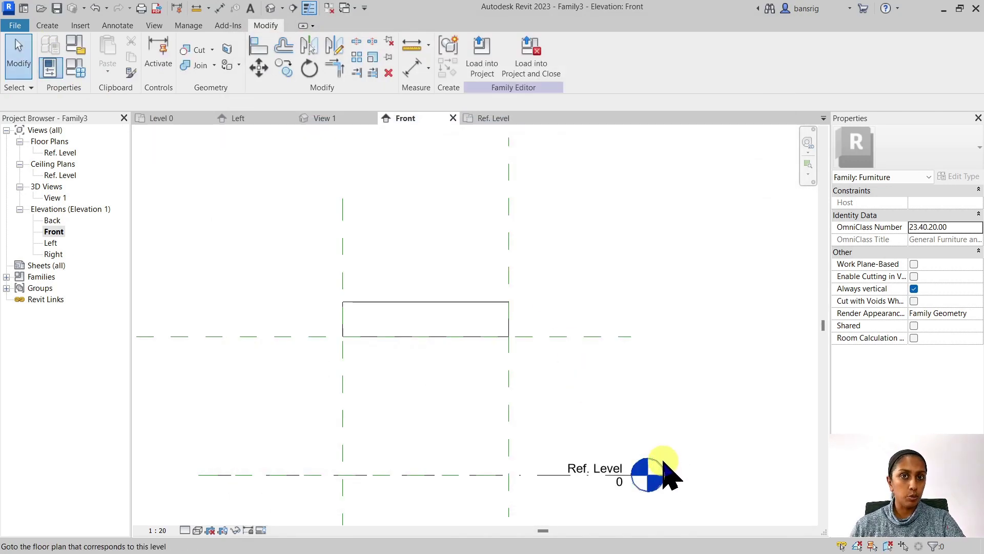
left_click(456, 318)
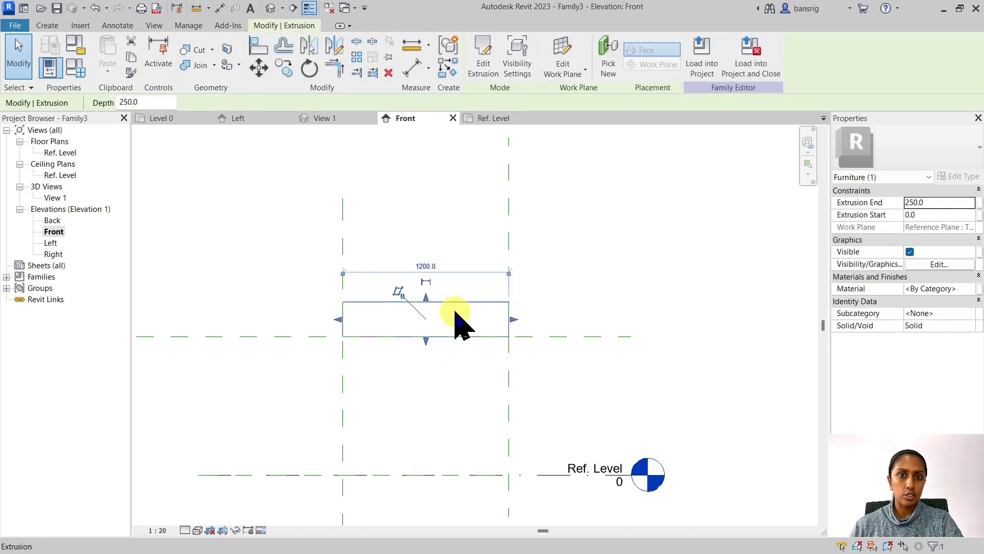
left_click(564, 306)
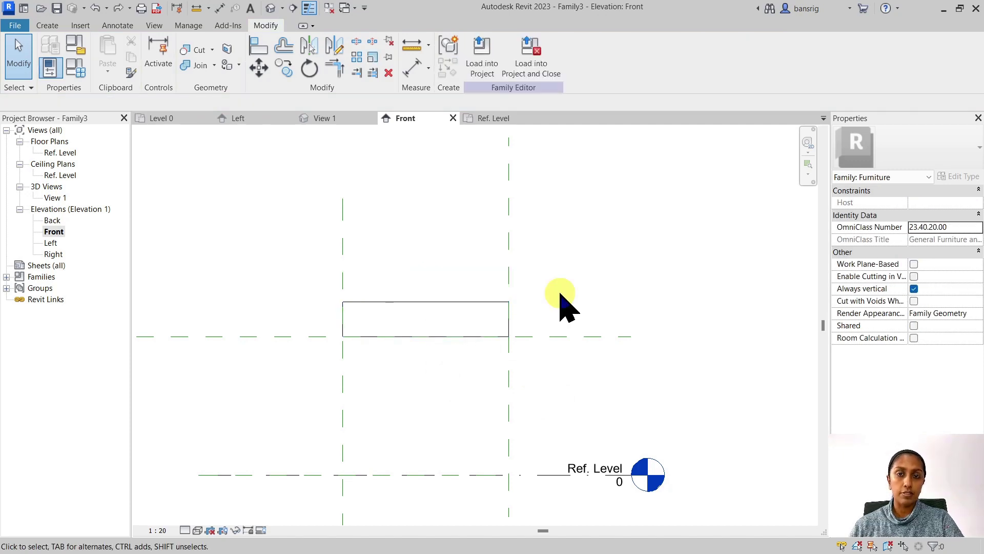
- Set the tabletop extrusion's Extrusion End to 25, making the slab 25 thick
left_click(480, 308)
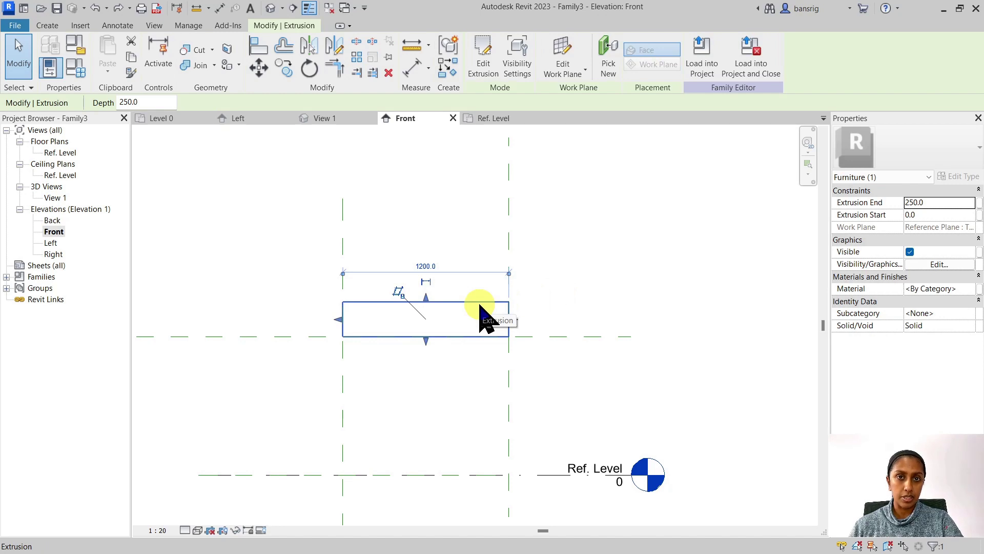
left_click(940, 205)
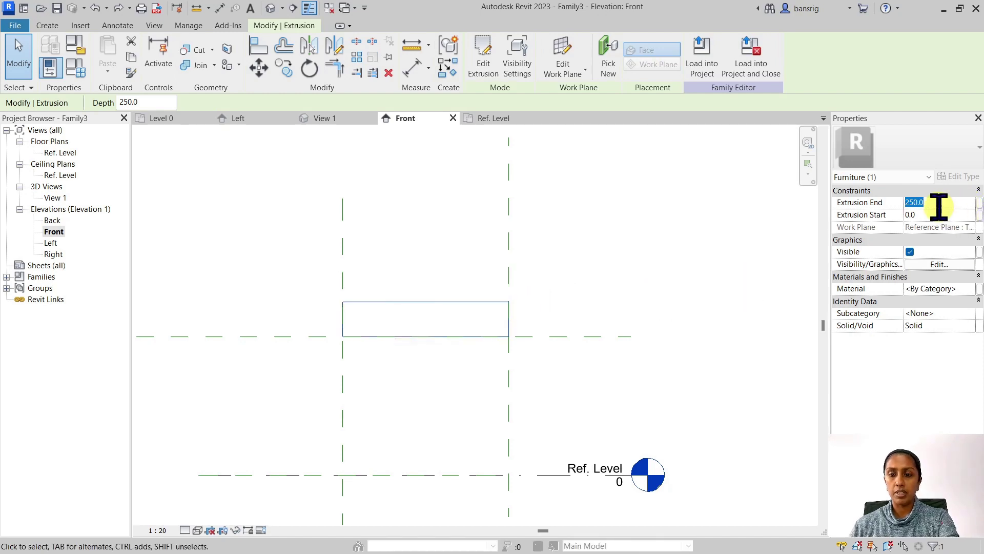
type("25")
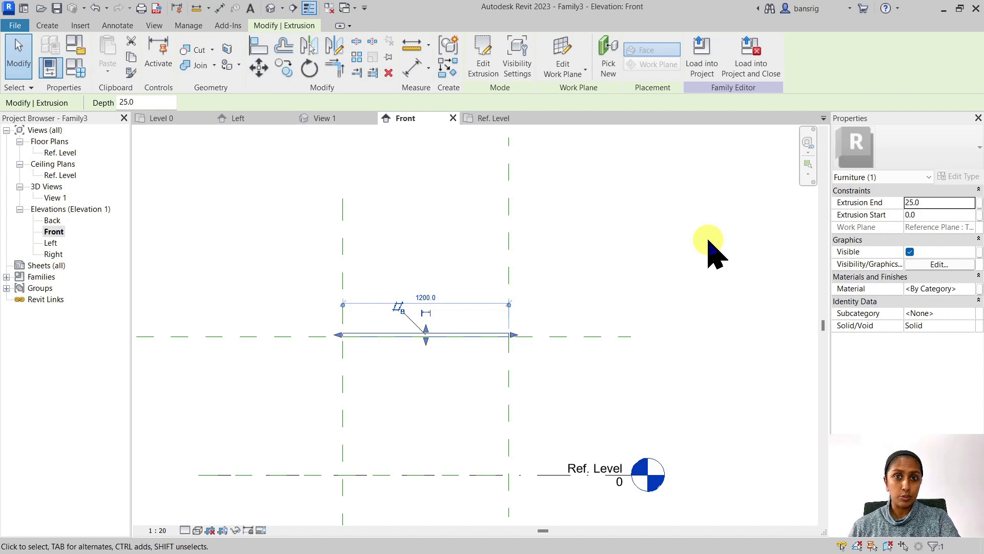
left_click(651, 257)
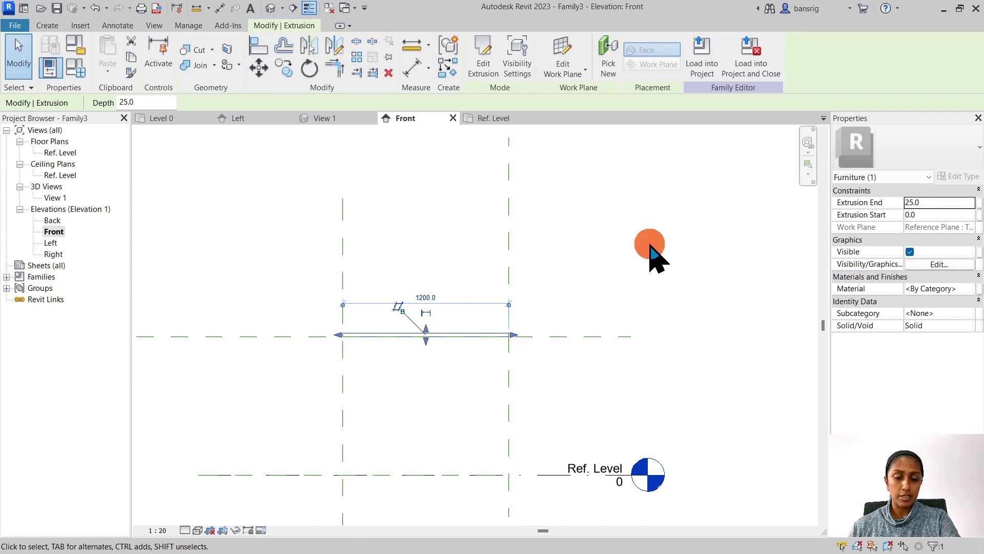
left_click(460, 336)
left_click(937, 205)
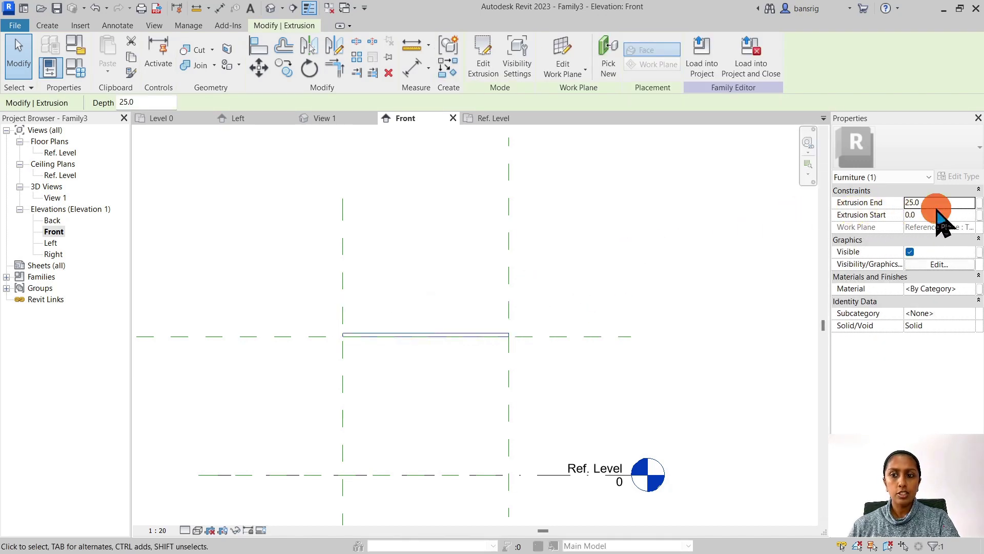
double_click(927, 204)
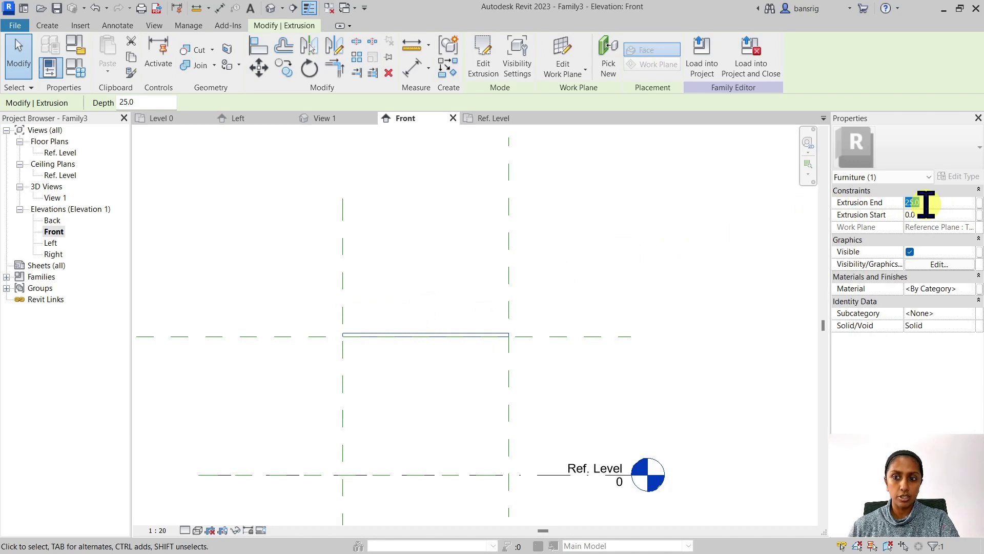
- Drive the tabletop's Extrusion End with a new Thickness type parameter, then reselect the extrusion
left_click(979, 208)
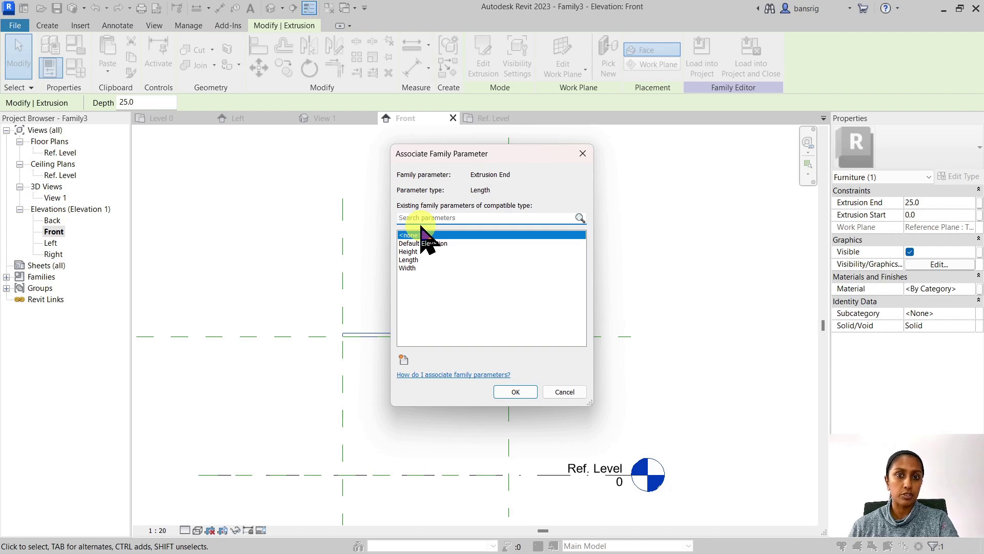
left_click(404, 360)
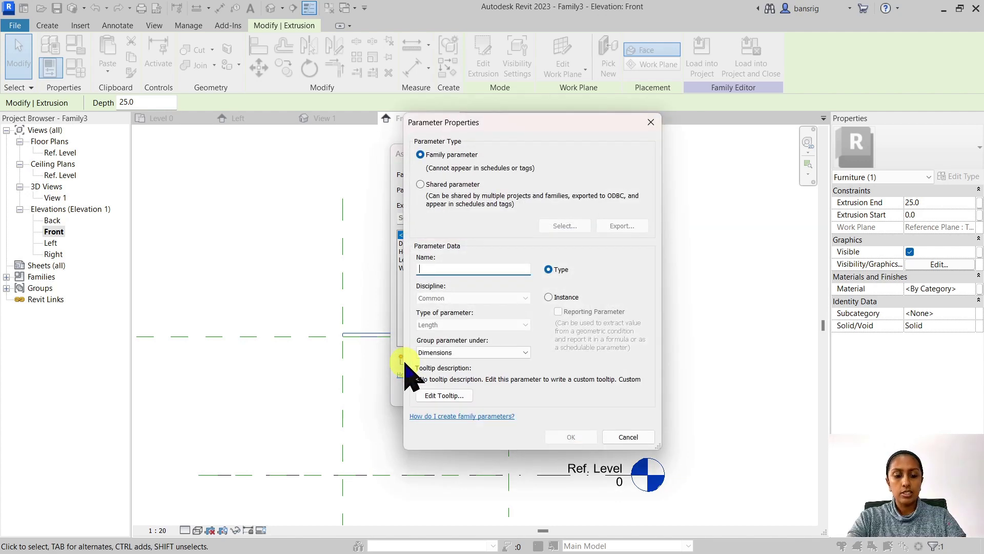
type("Thickness")
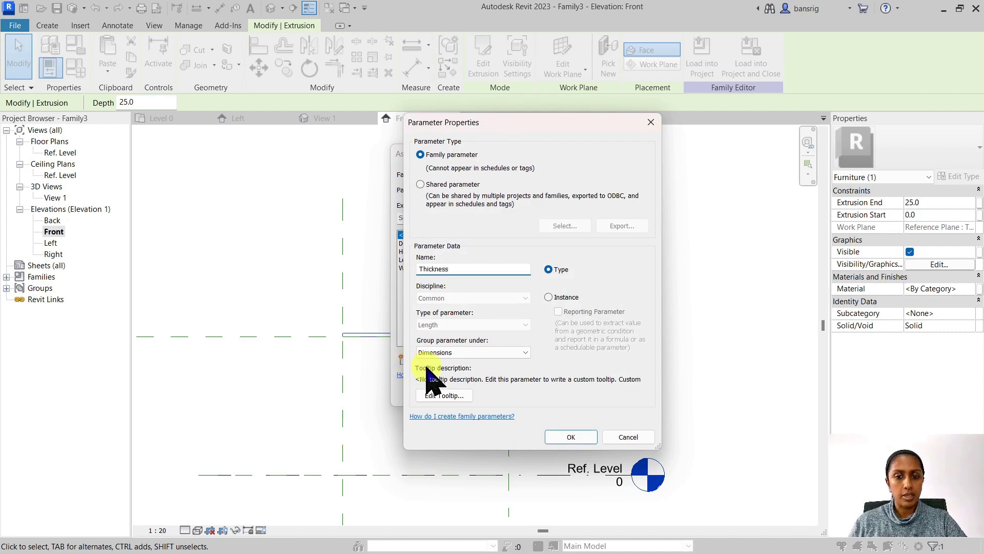
left_click(570, 437)
left_click(516, 392)
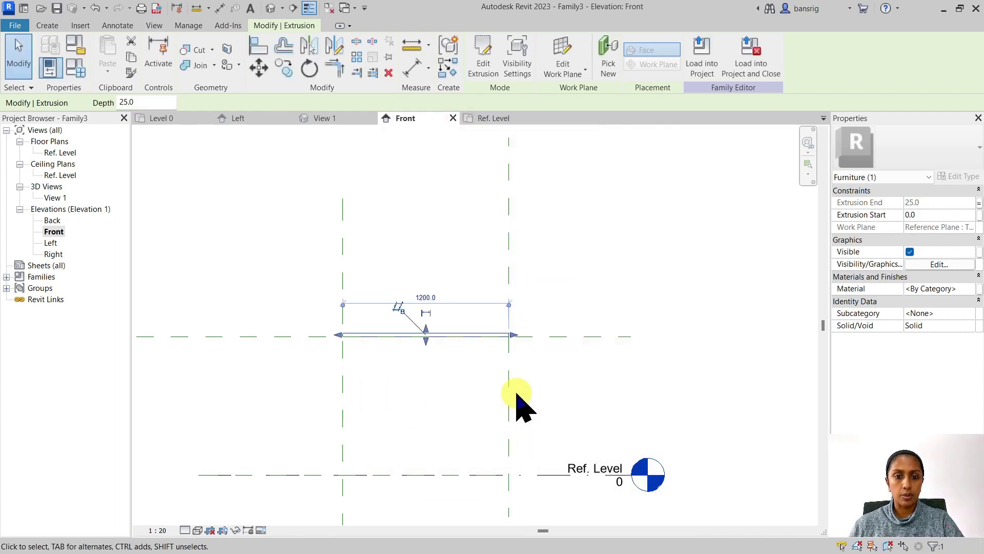
left_click(652, 396)
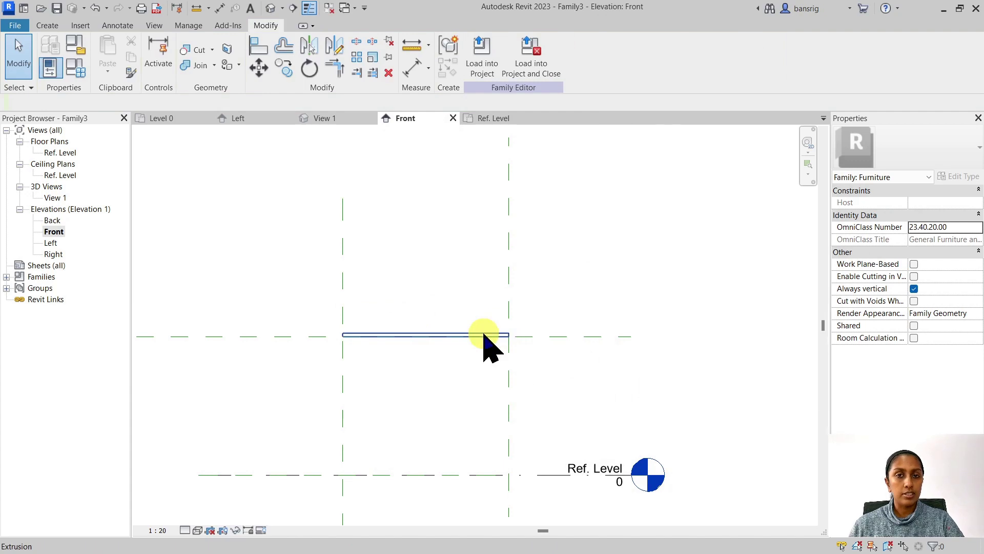
left_click(486, 336)
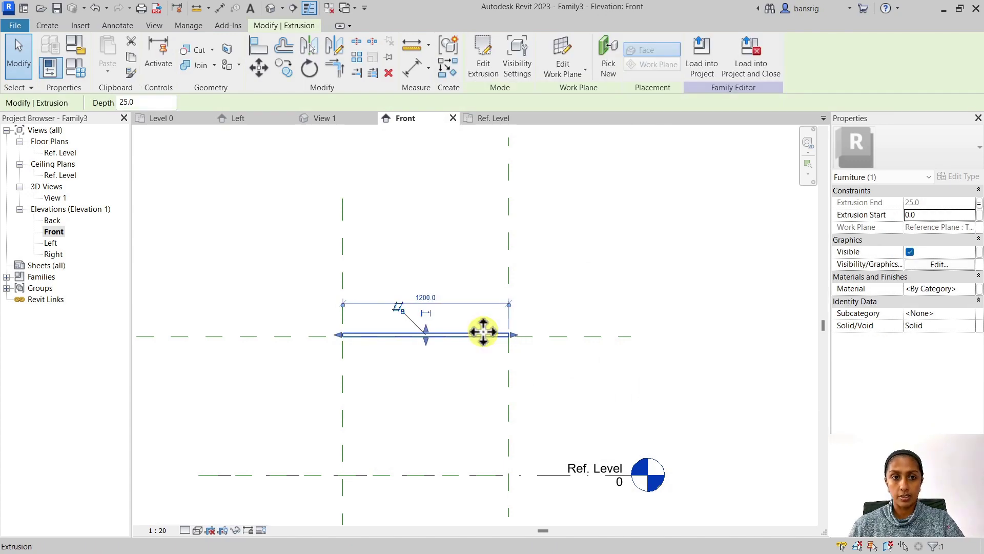
- Set Thickness to 50 in Family Types and apply it
left_click(75, 67)
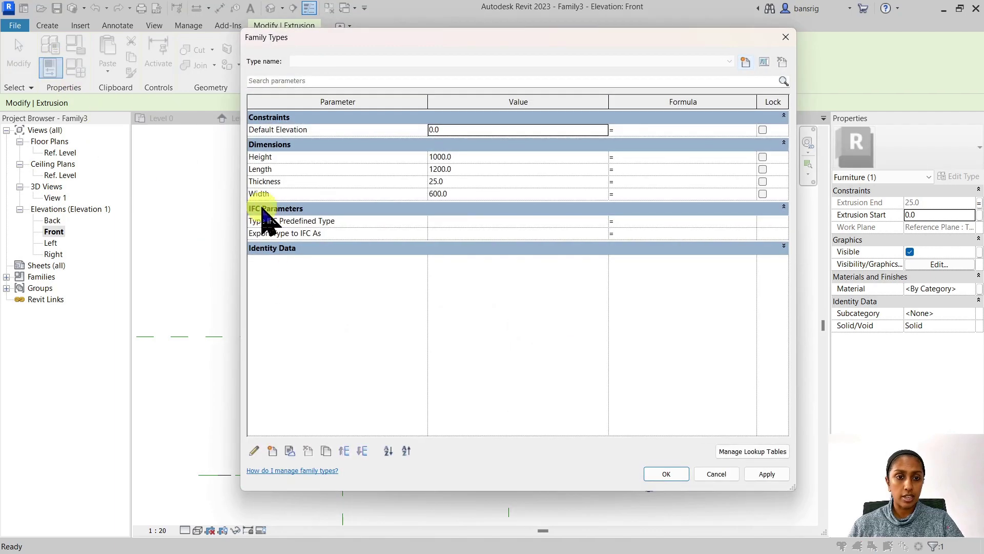
left_click(469, 182)
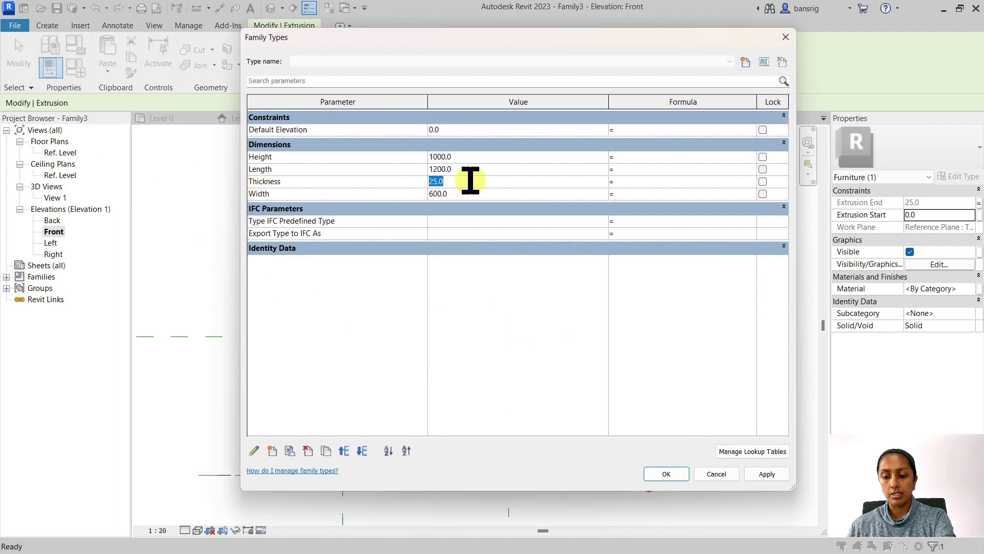
type("50")
left_click(666, 474)
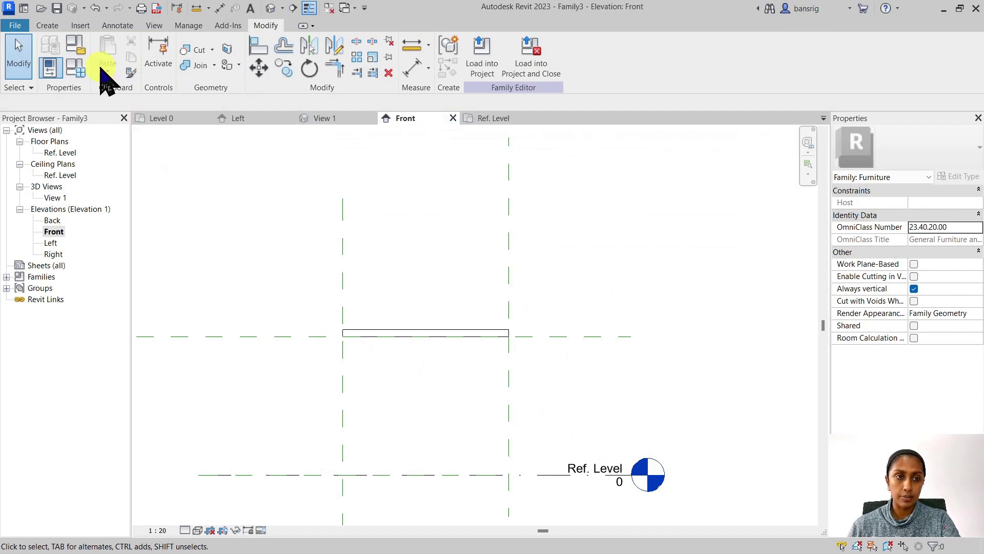
- Change Thickness to 10 in Family Types and apply it
left_click(76, 69)
left_click(465, 181)
double_click(466, 180)
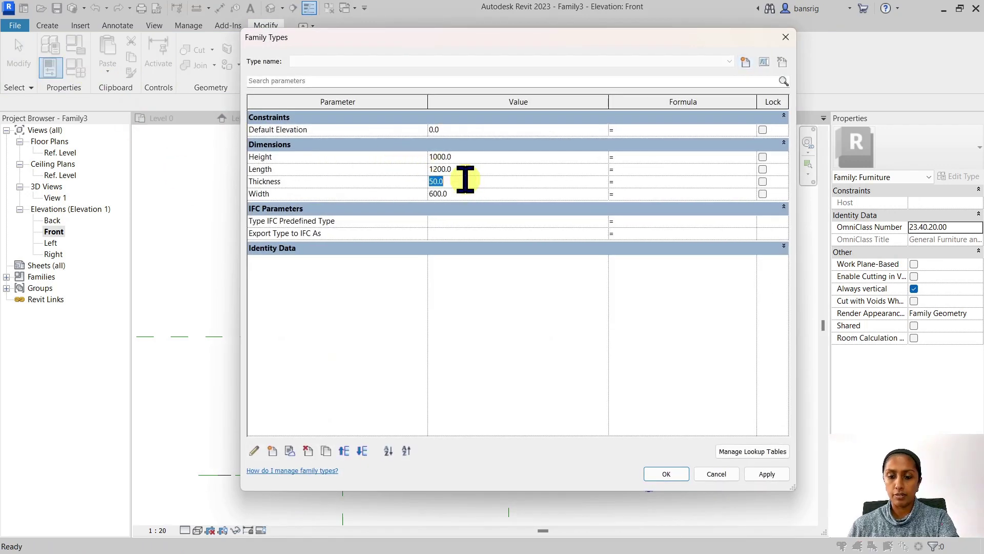
type("10")
left_click(666, 474)
- Open the default 3D view of the tabletop with the 3D shortcut
scroll(406, 393, "up", 2)
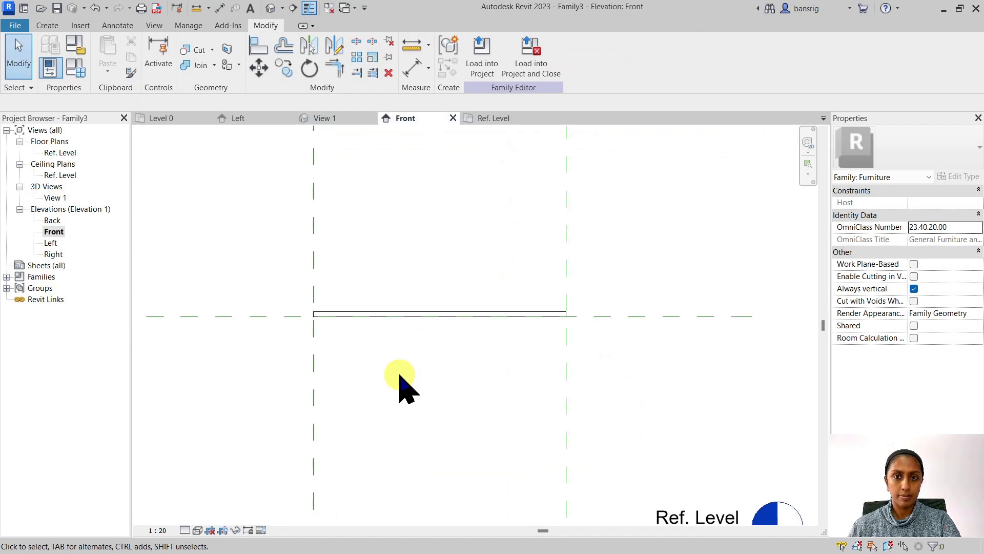
key("3")
key("d")
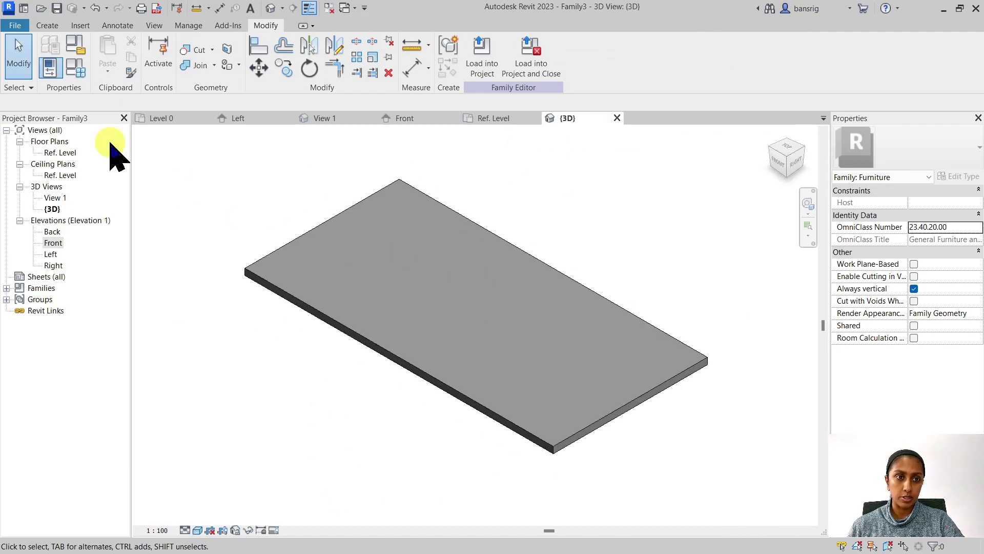
- Check the Family Types values without changes, then select the tabletop slab in 3D
left_click(50, 67)
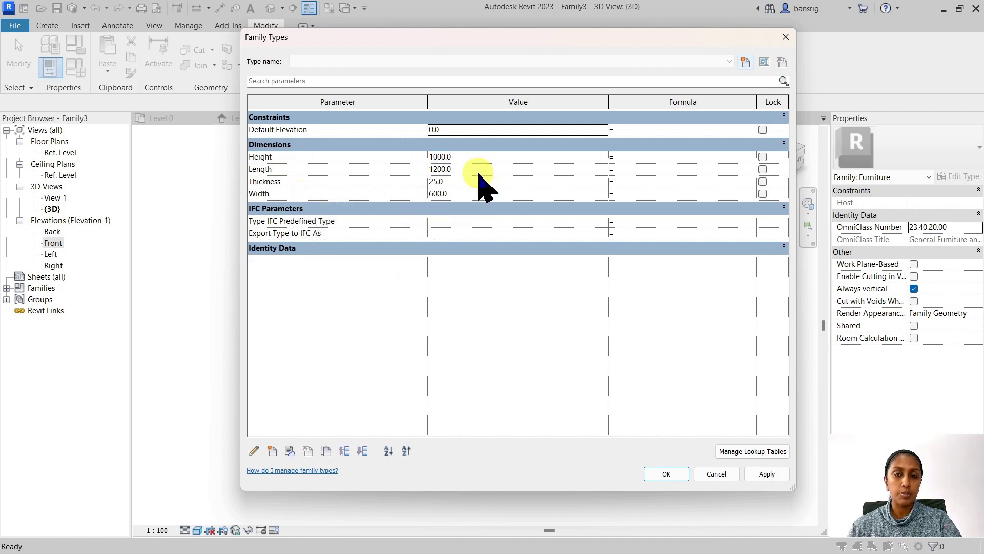
left_click(666, 475)
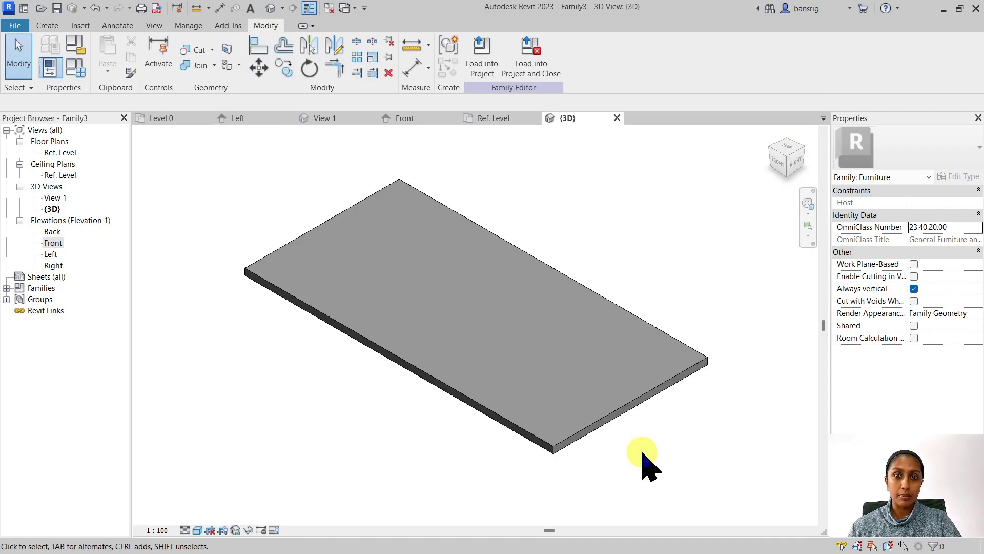
left_click(501, 416)
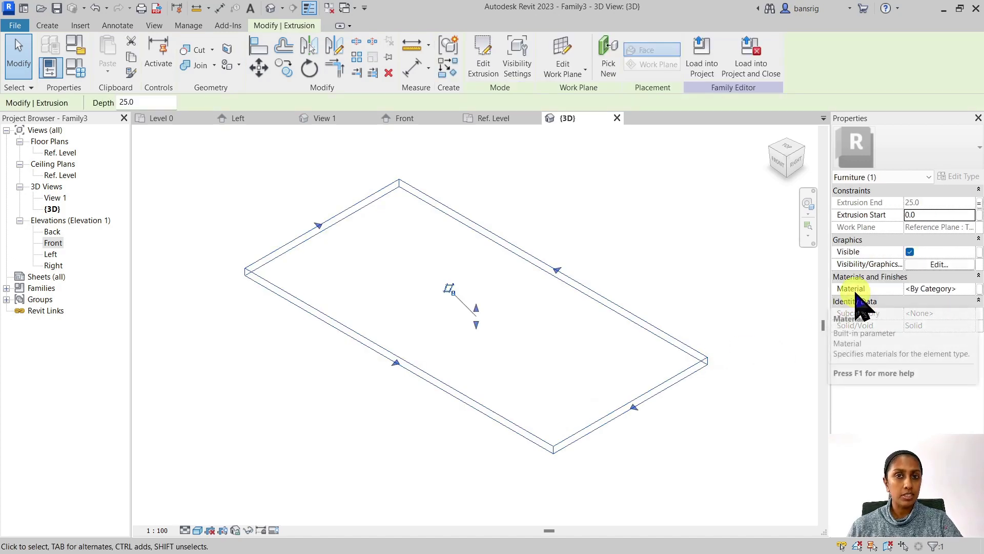
- Associate the tabletop's Material with a new Table Top Material type parameter, then deselect it
left_click(978, 289)
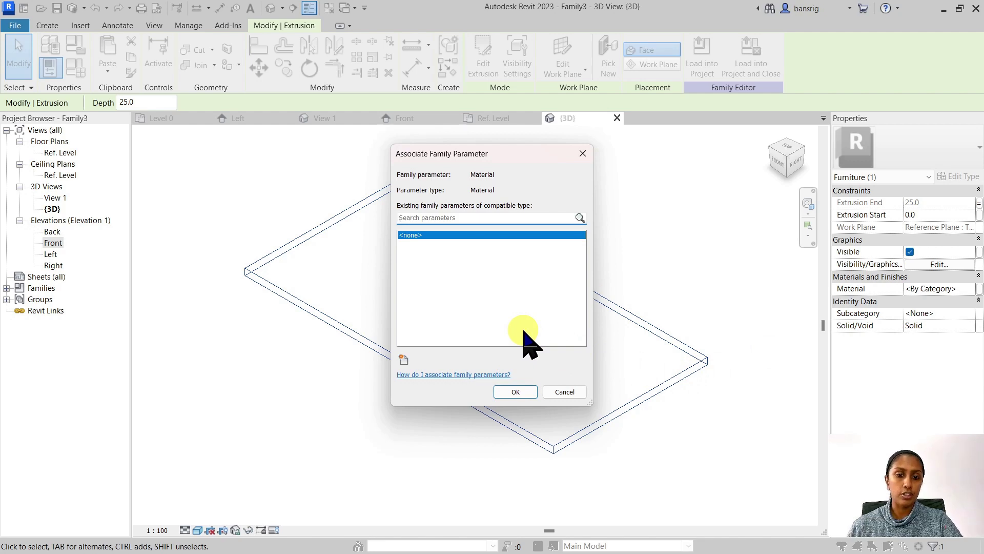
left_click(405, 359)
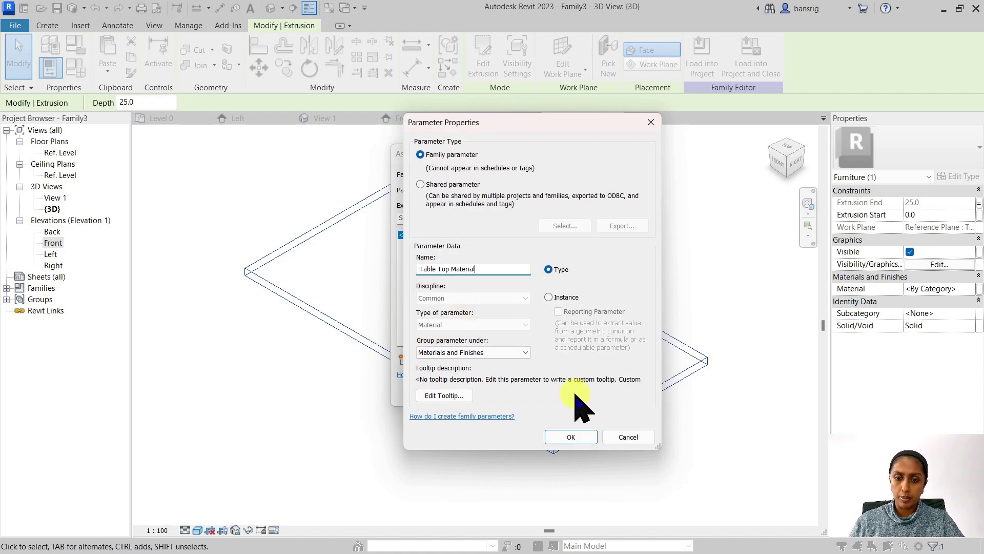
left_click(573, 437)
left_click(518, 394)
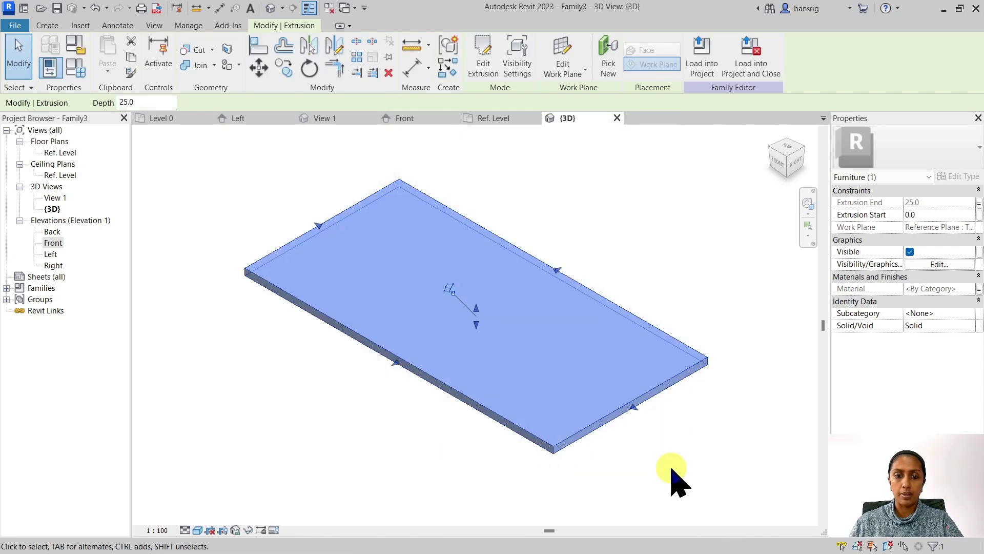
left_click(671, 472)
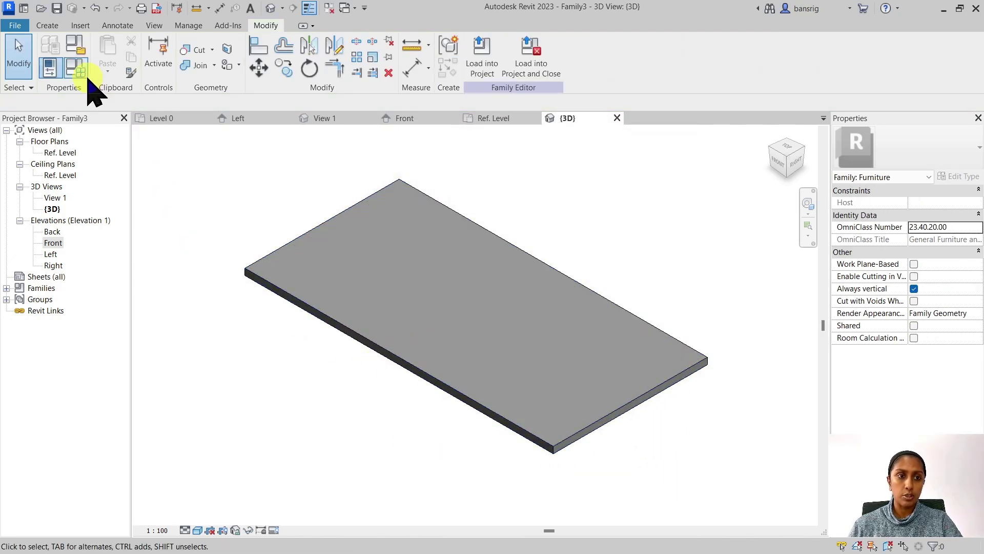
- Set Table Top Material to Glass in Family Types and apply it
left_click(78, 66)
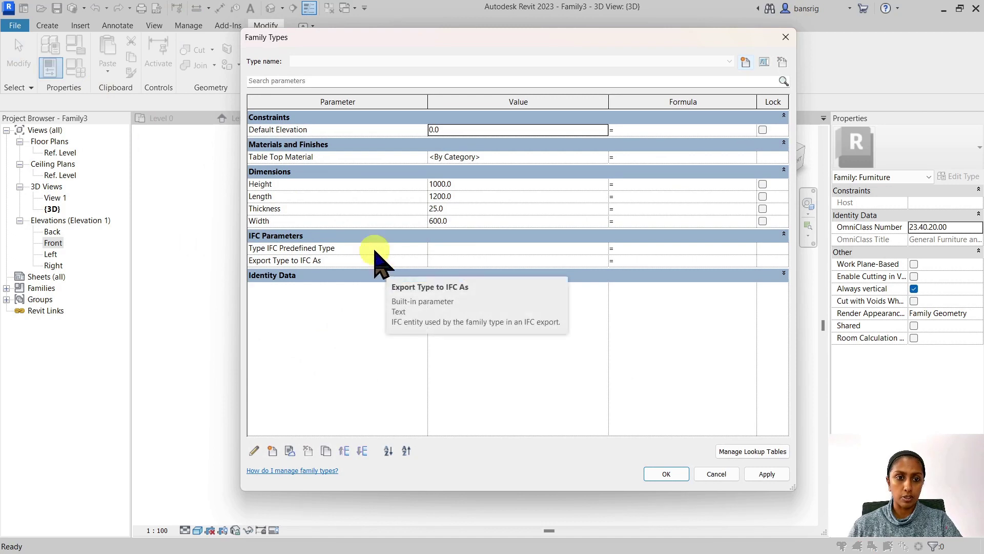
left_click(513, 157)
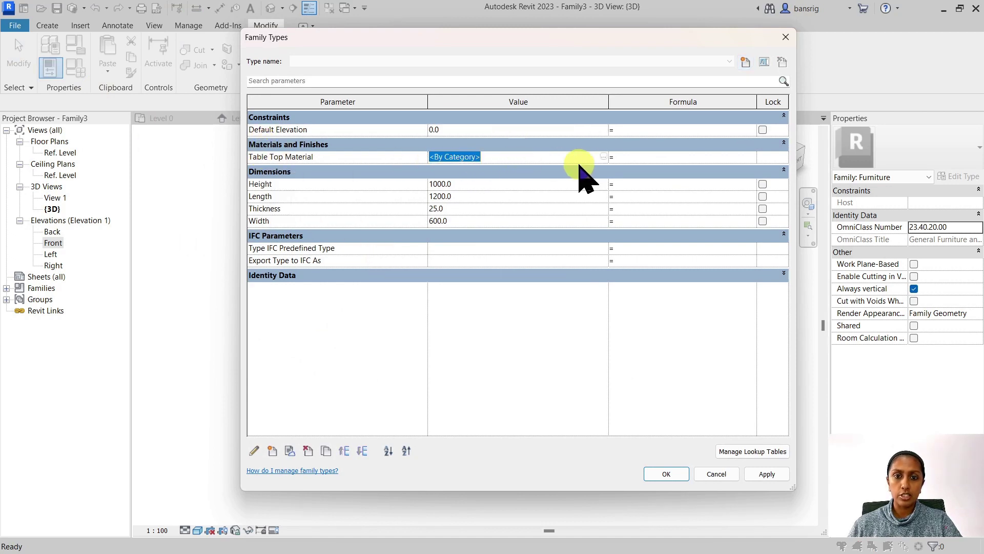
left_click(605, 156)
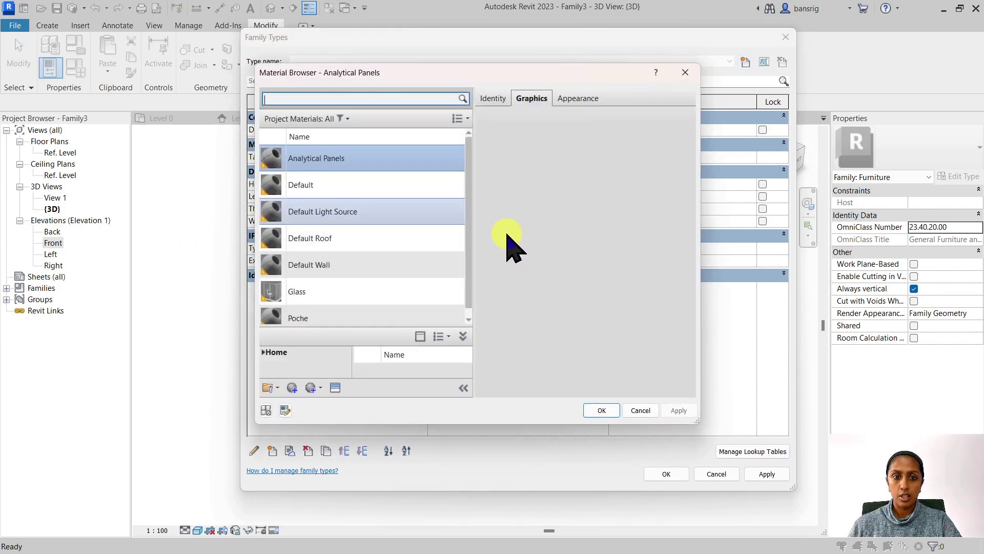
left_click(349, 290)
left_click(601, 410)
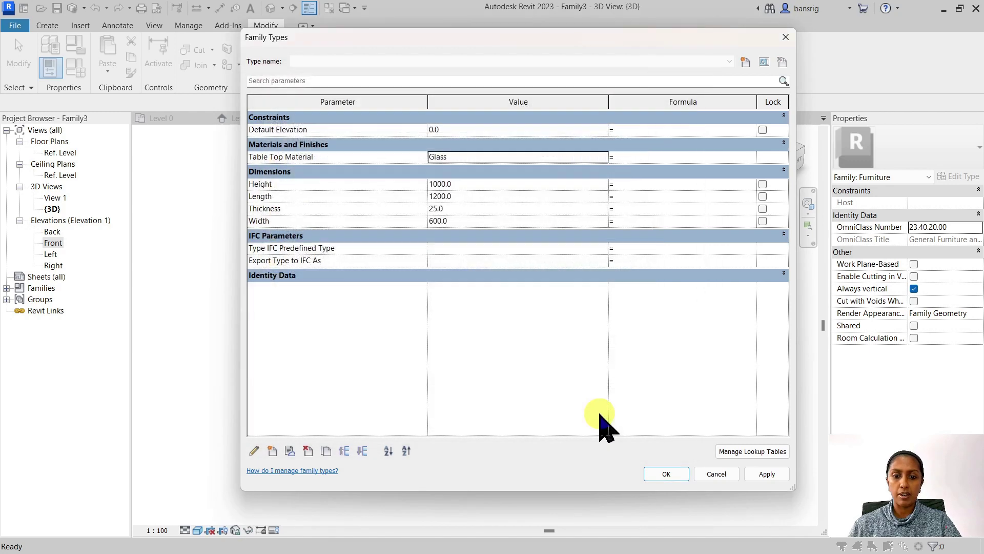
left_click(667, 474)
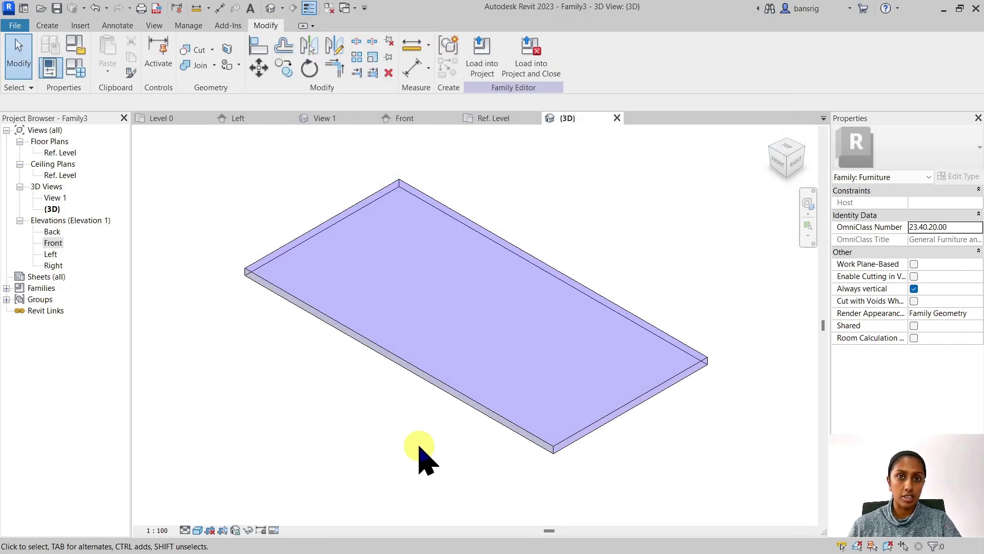
- Switch Table Top Material back to Default and apply it
left_click(80, 64)
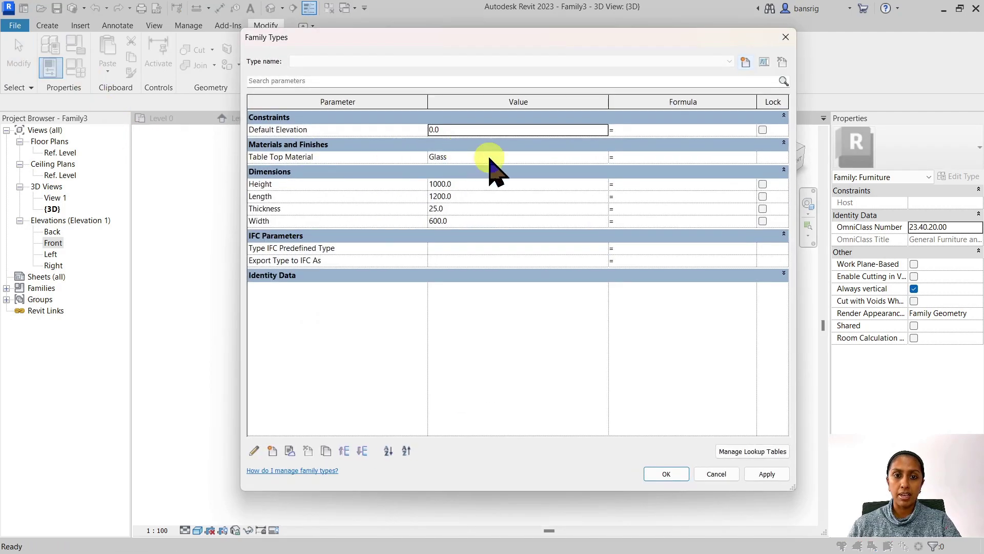
left_click(538, 157)
left_click(604, 157)
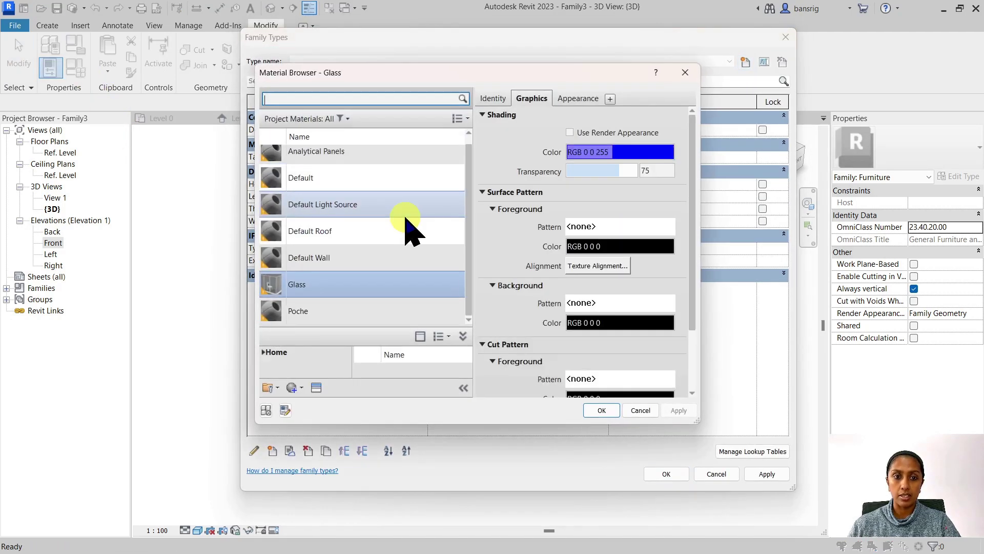
left_click(316, 180)
left_click(601, 410)
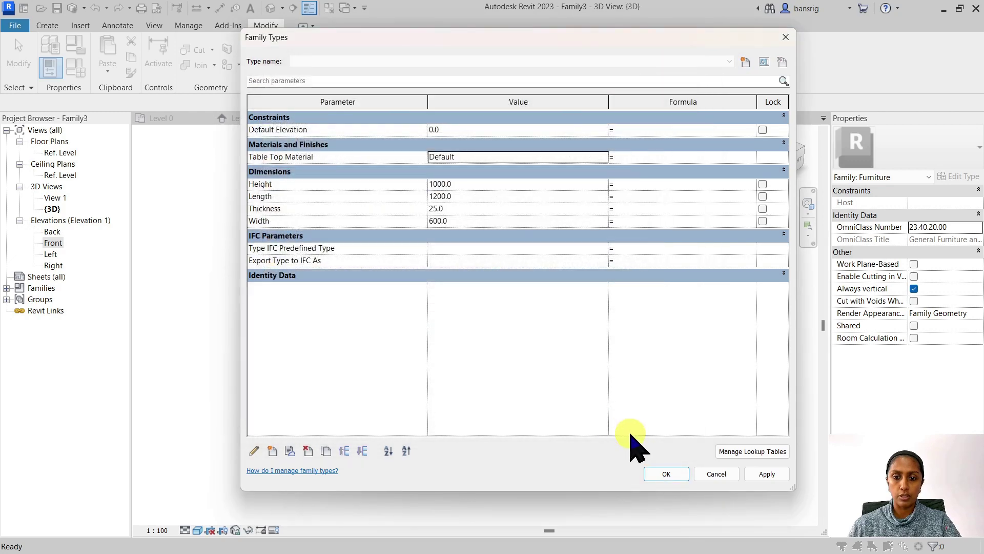
left_click(661, 472)
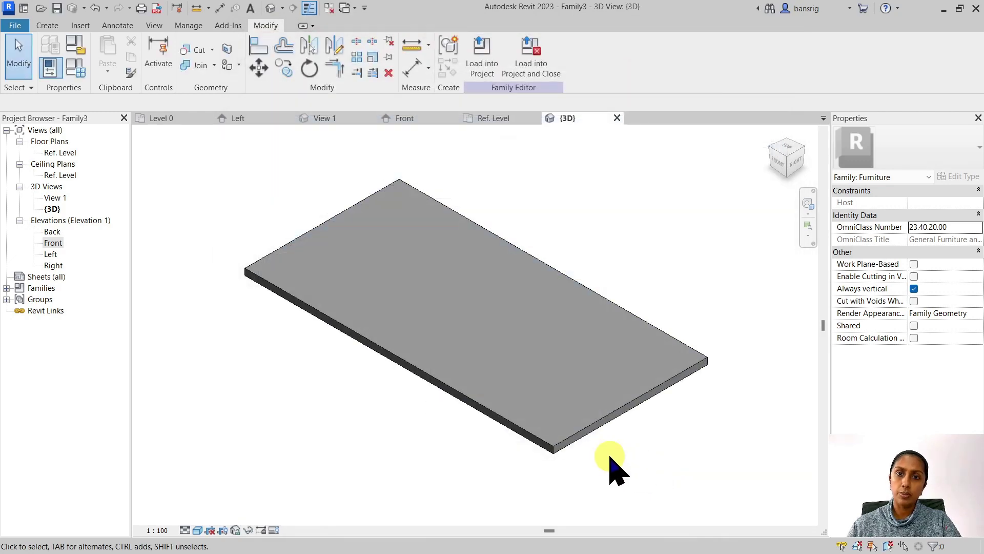